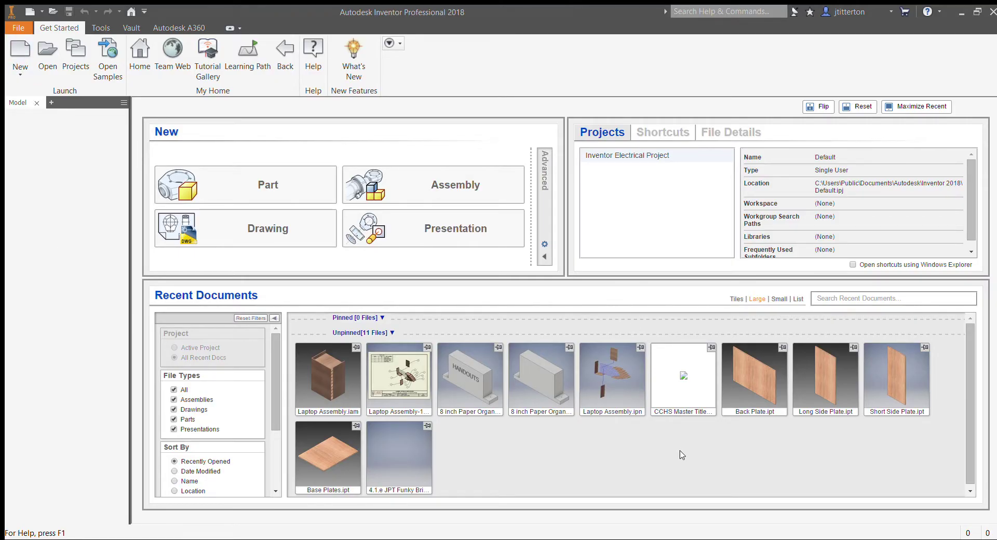
# Step: Create a new part and start a 2D sketch on the XY plane
pyautogui.click(21, 57)
pyautogui.click(677, 452)
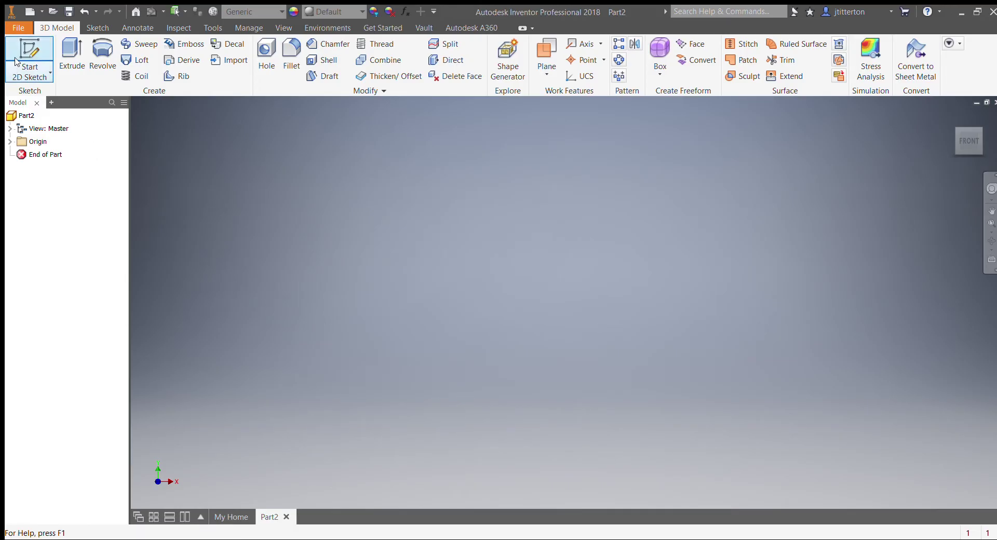
pyautogui.click(22, 57)
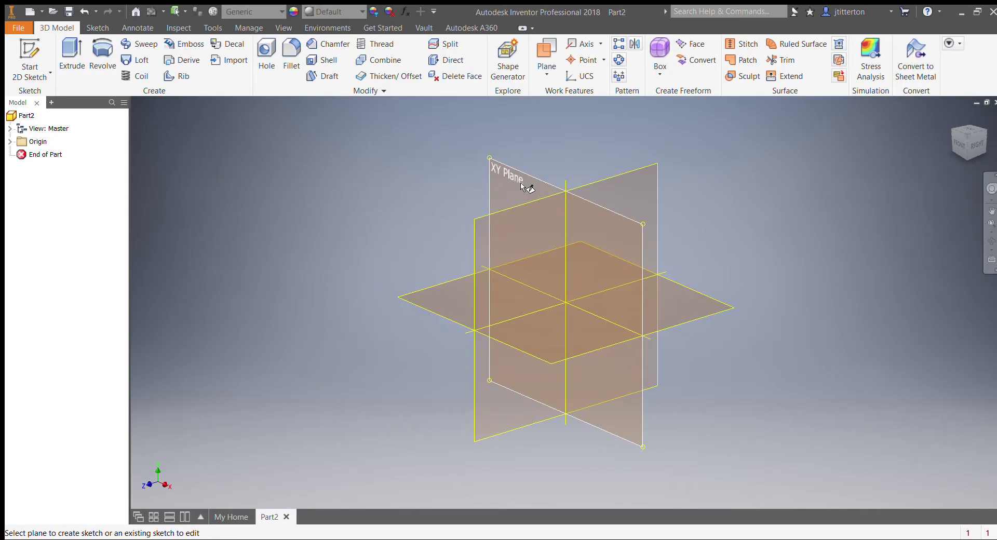
pyautogui.click(524, 188)
# Step: Draw a vertical line 1.5 in long upward from the sketch origin
pyautogui.moveTo(669, 271)
pyautogui.mouseDown(button='middle')
pyautogui.moveTo(587, 340)
pyautogui.moveTo(434, 393)
pyautogui.mouseUp(button='middle')
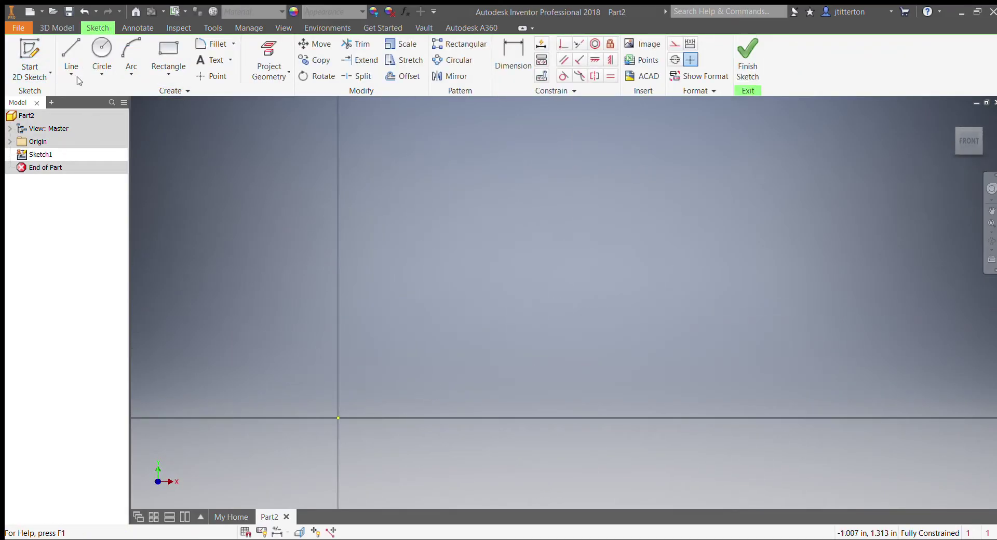
pyautogui.click(71, 52)
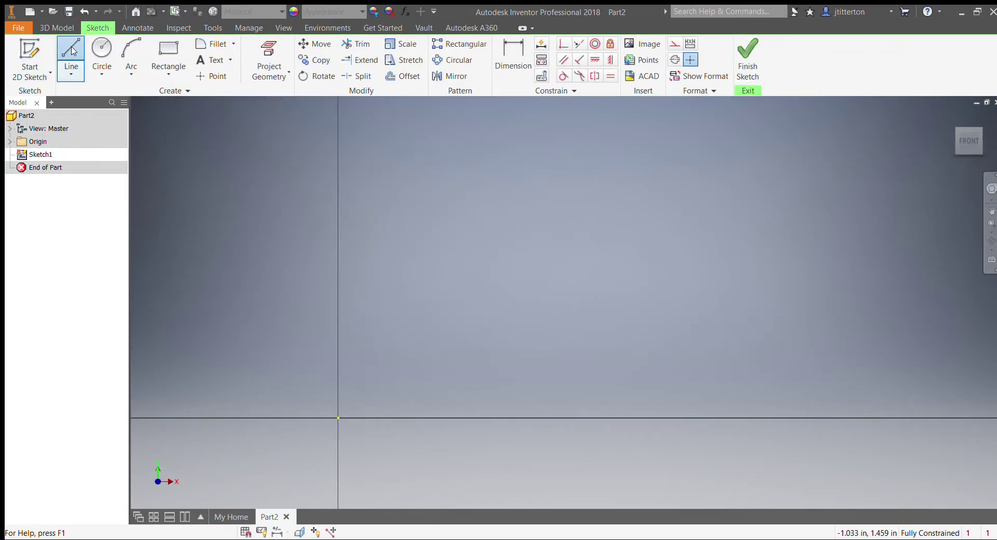
pyautogui.click(338, 417)
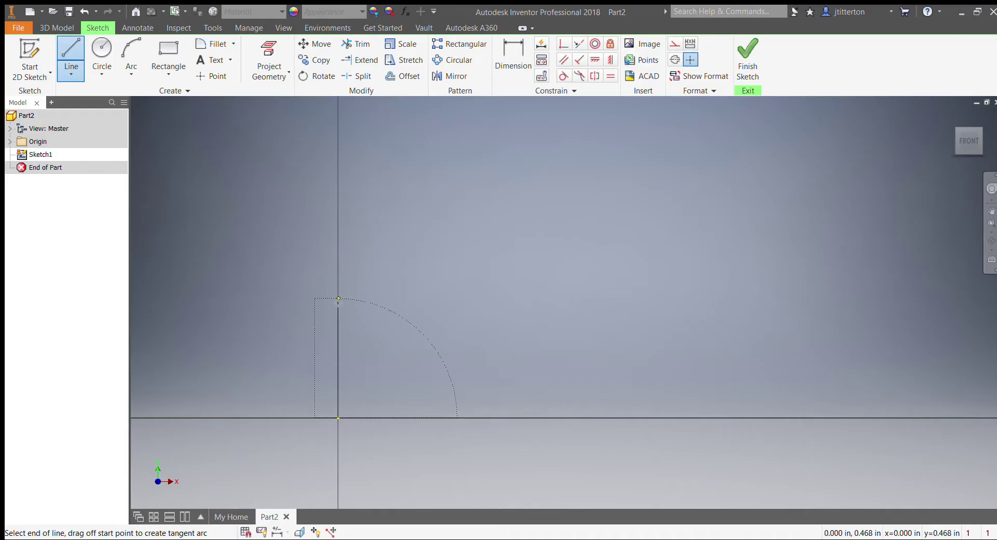
pyautogui.write('1.5')
pyautogui.press('Return')
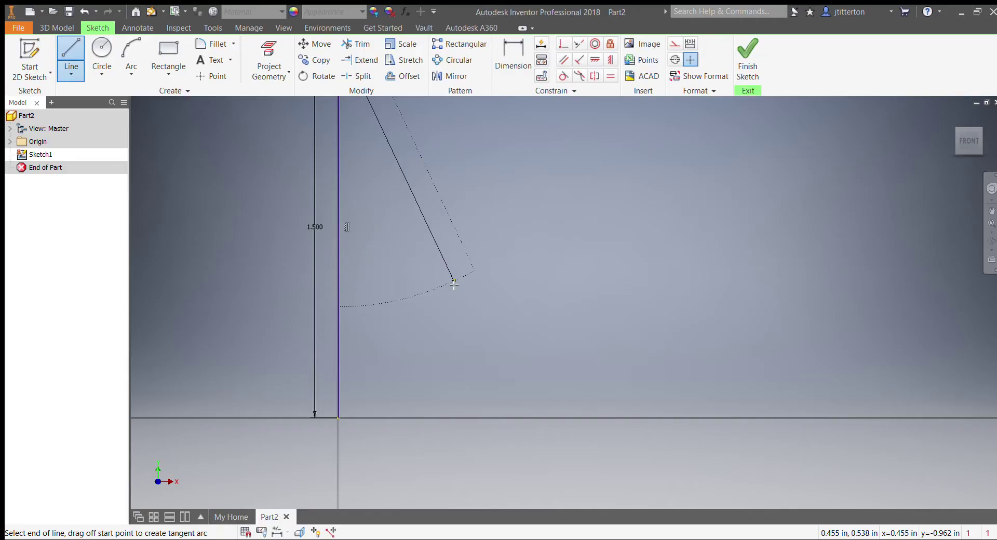
# Step: Continue the profile with lines 1 in to the right, 1 in up and 2 in to the right
pyautogui.scroll(3, 454, 284)
pyautogui.scroll(-6, 453, 285)
pyautogui.moveTo(460, 287)
pyautogui.mouseDown(button='middle')
pyautogui.moveTo(433, 323)
pyautogui.moveTo(355, 385)
pyautogui.mouseUp(button='middle')
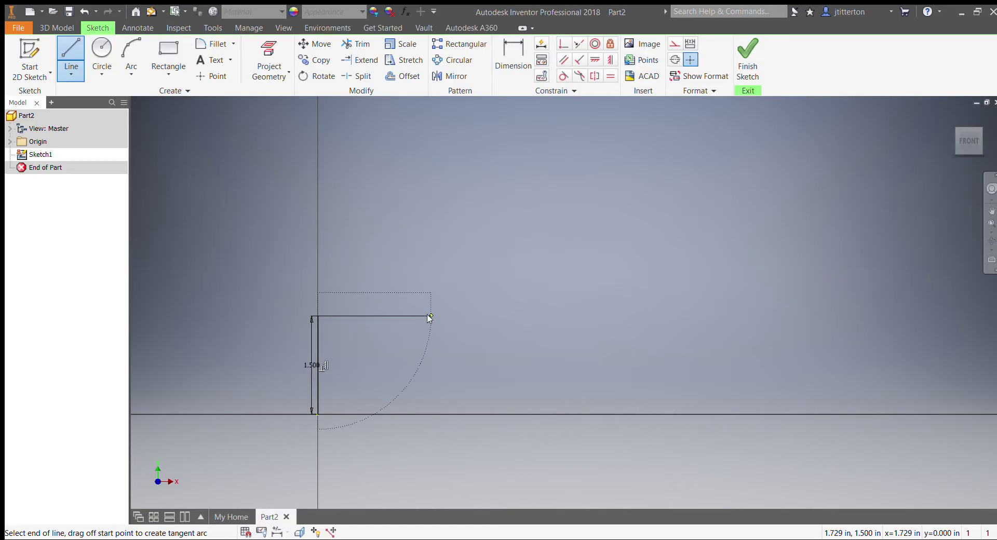
pyautogui.write('1')
pyautogui.press('Return')
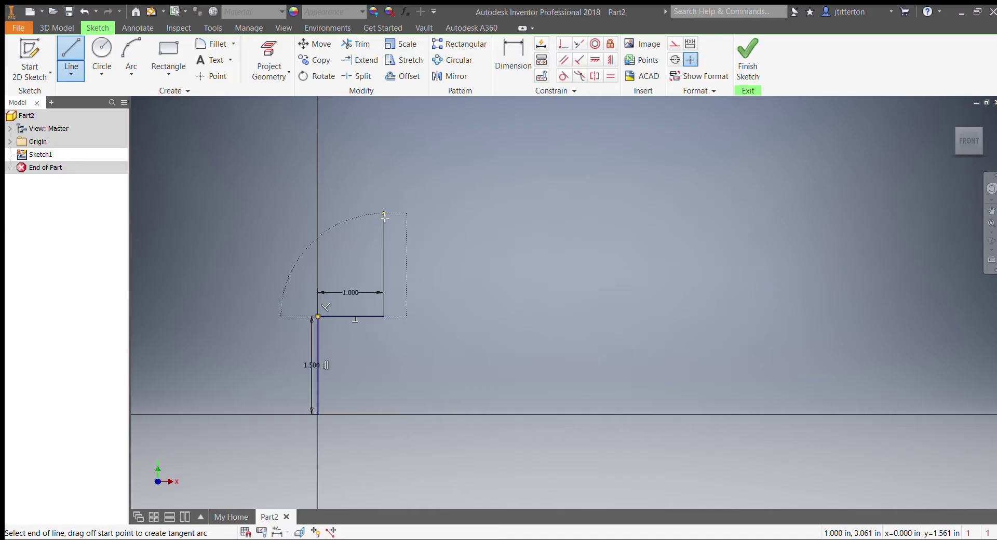
pyautogui.write('1')
pyautogui.press('Return')
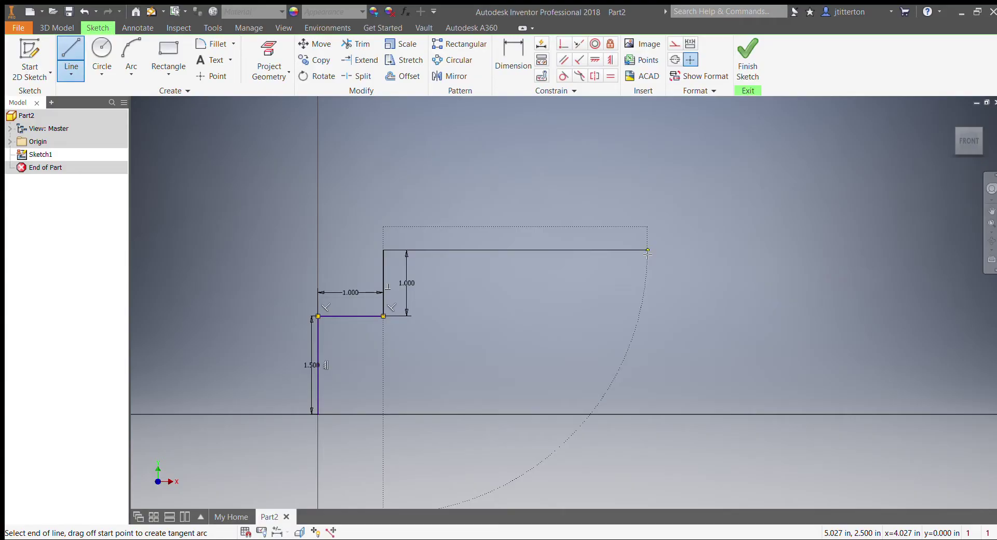
pyautogui.write('2')
pyautogui.press('Return')
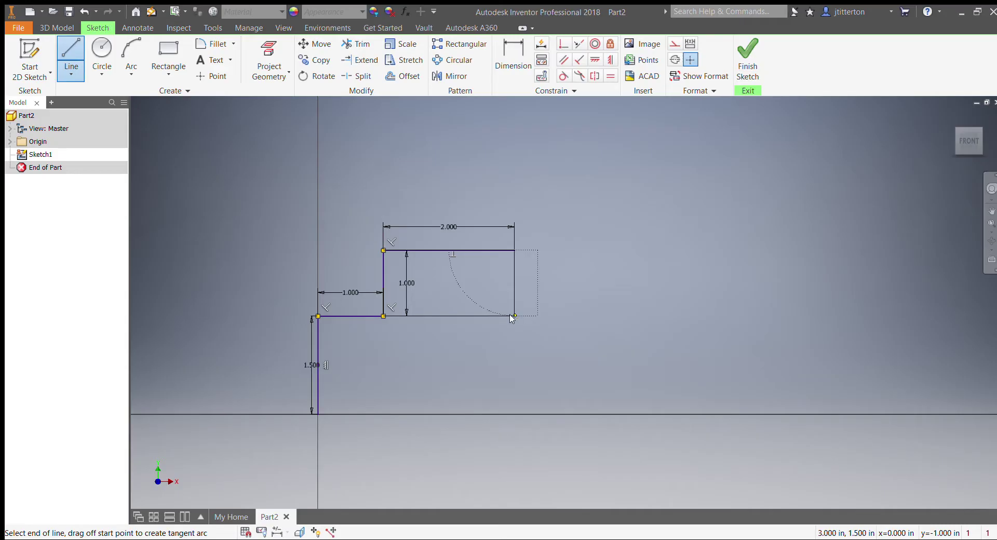
# Step: Continue the profile 1 in down, 1 in to the right and 1.5 in down to the origin's level
pyautogui.click(514, 316)
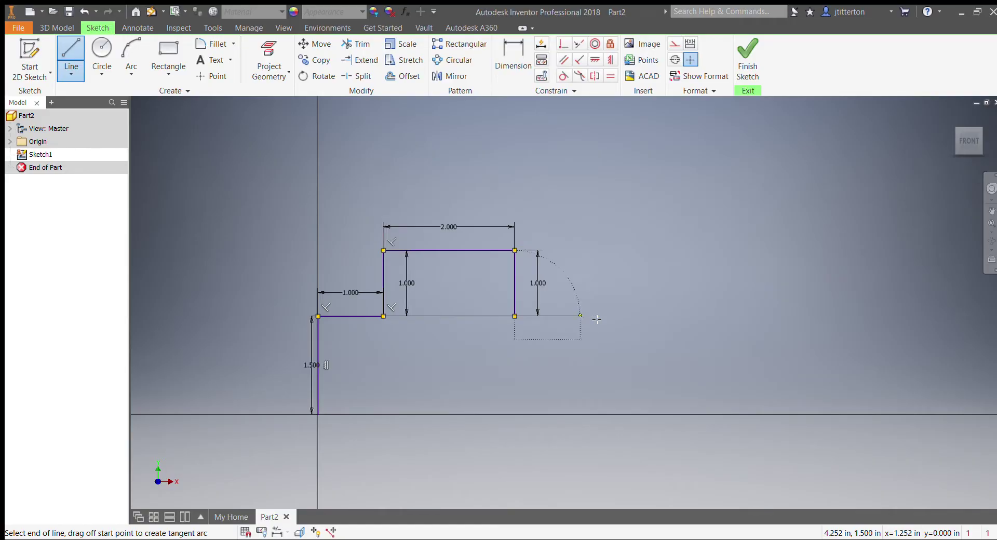
pyautogui.click(581, 316)
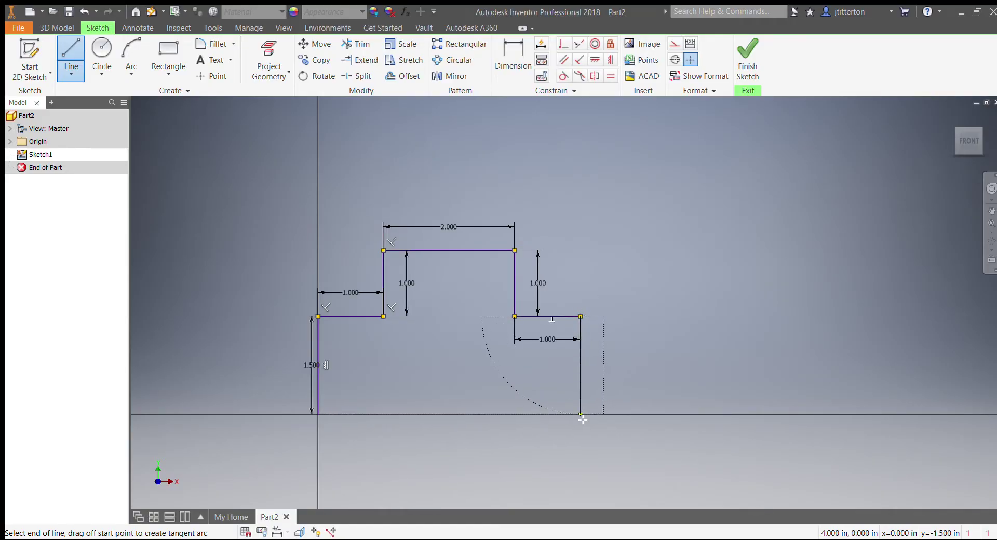
pyautogui.scroll(-5, 582, 420)
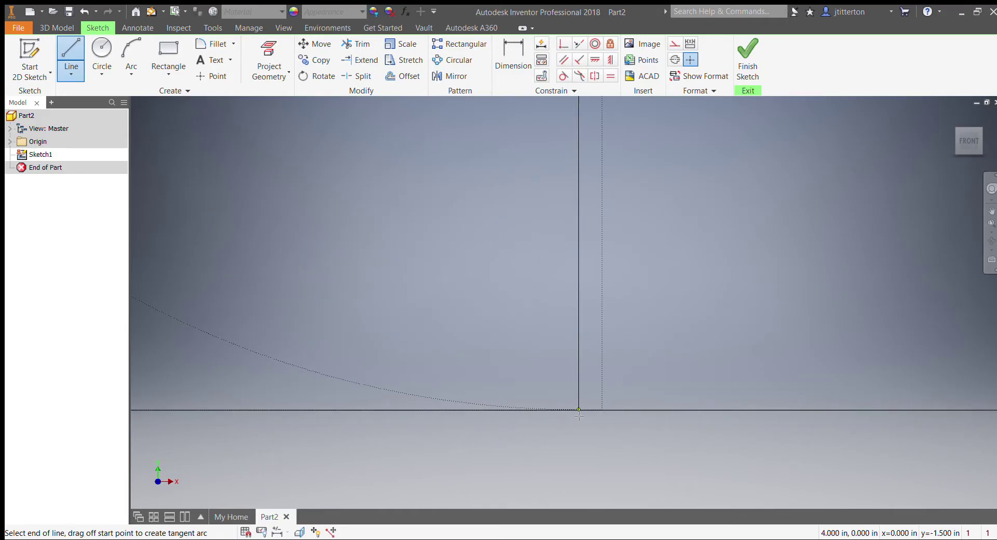
pyautogui.click(579, 415)
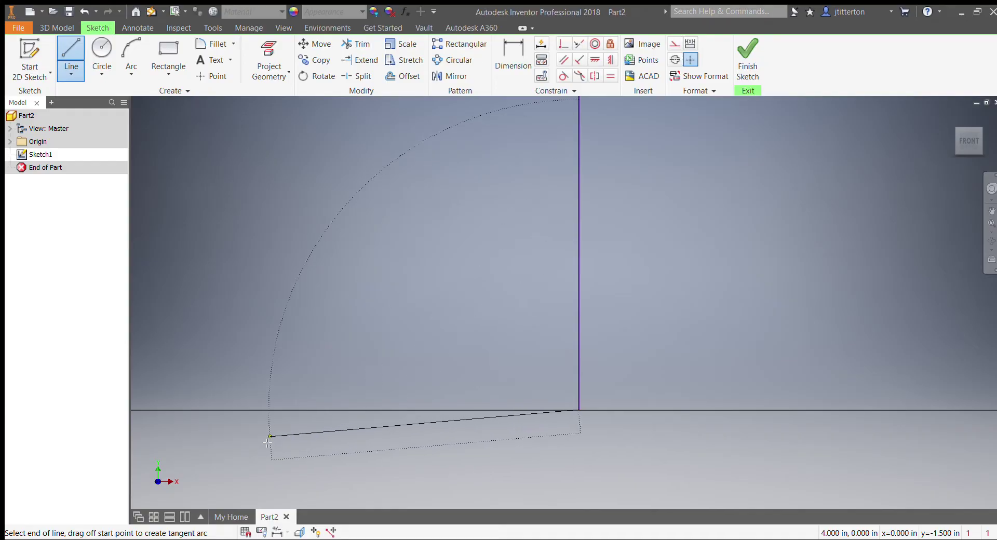
# Step: Continue the profile 0.5 in to the left, 0.5 in up and 3 in to the left
pyautogui.scroll(2, 265, 439)
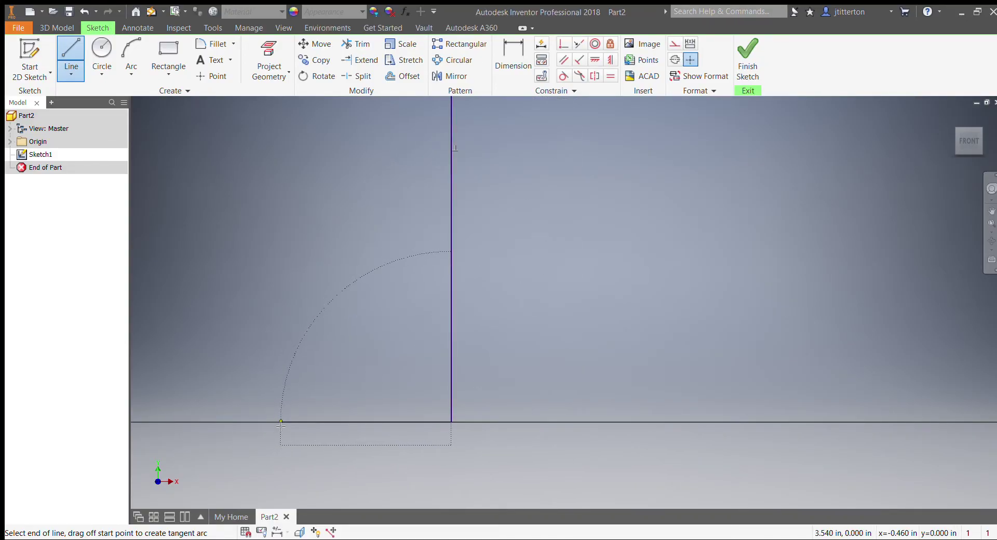
pyautogui.click(266, 422)
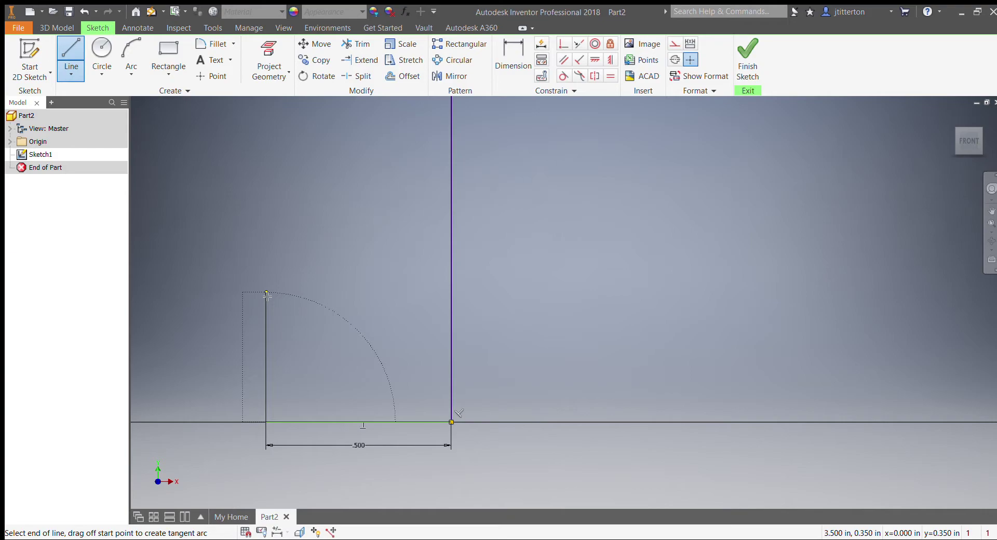
pyautogui.write('.5')
pyautogui.press('Return')
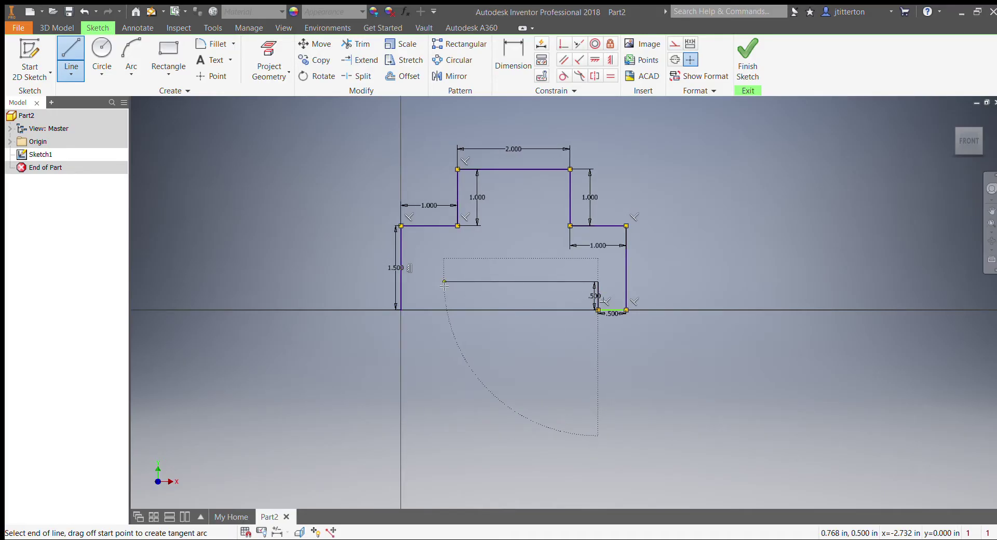
pyautogui.write('3')
pyautogui.press('Return')
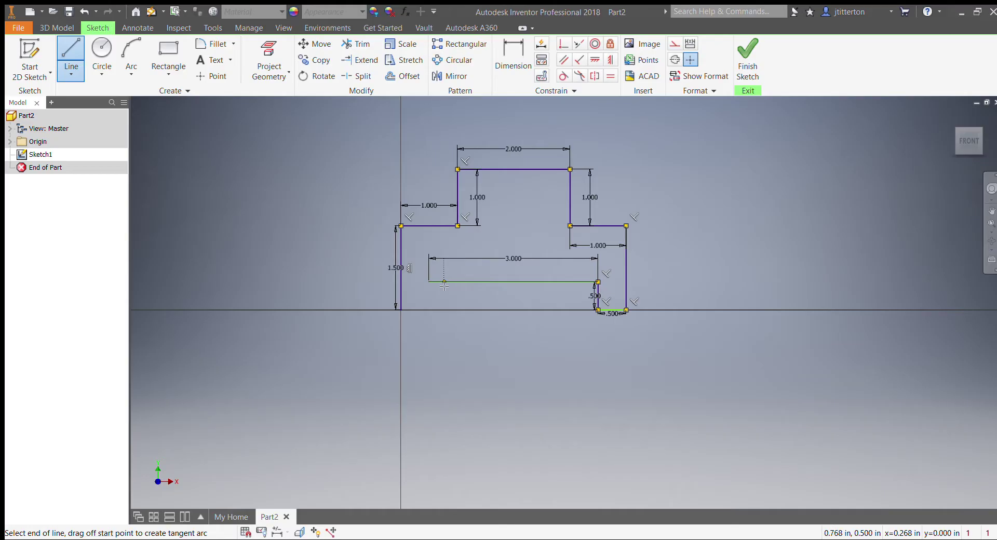
# Step: Draw the last two 0.5 in lines, down to the baseline and left to the origin, closing the profile
pyautogui.scroll(3, 418, 305)
pyautogui.scroll(-10, 416, 305)
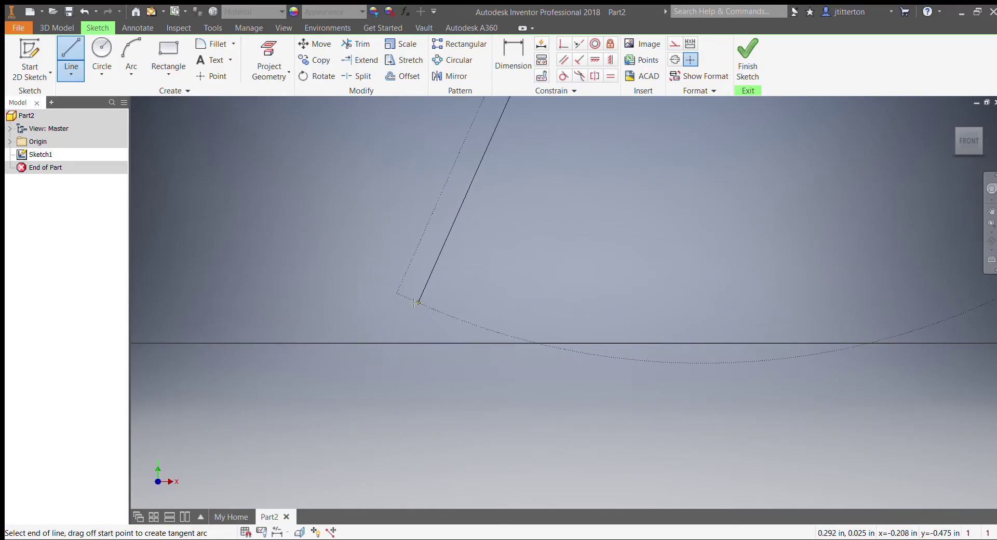
pyautogui.scroll(5, 455, 323)
pyautogui.moveTo(485, 343); pyautogui.dragTo(569, 411, button='middle')
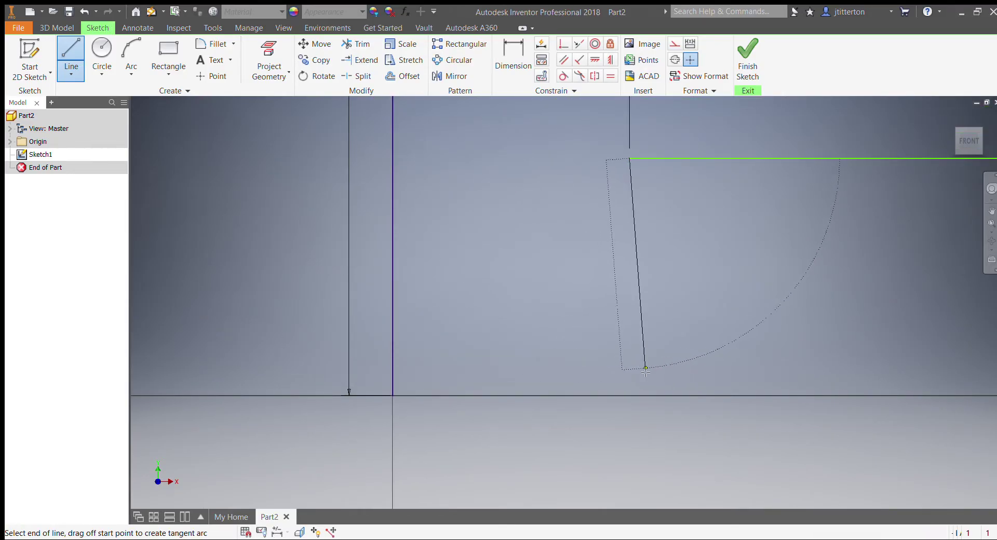
pyautogui.click(629, 395)
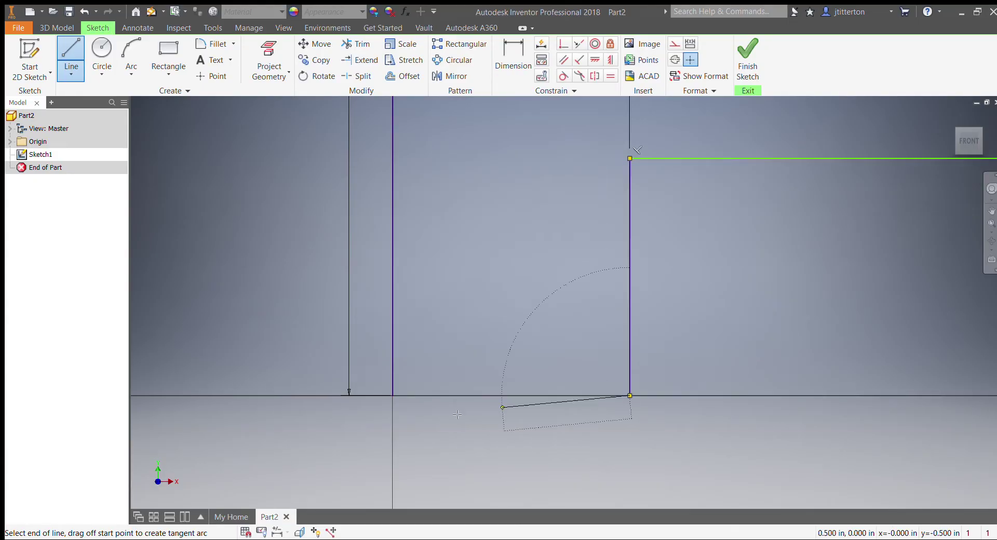
pyautogui.click(393, 396)
pyautogui.press('Escape')
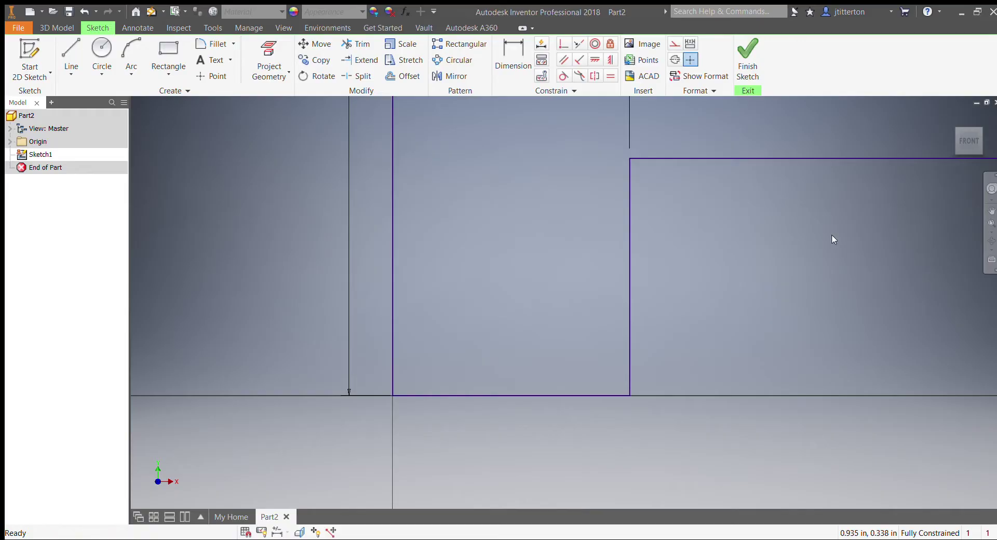
# Step: Finish the profile sketch and show the part in its home view
pyautogui.scroll(-5, 886, 222)
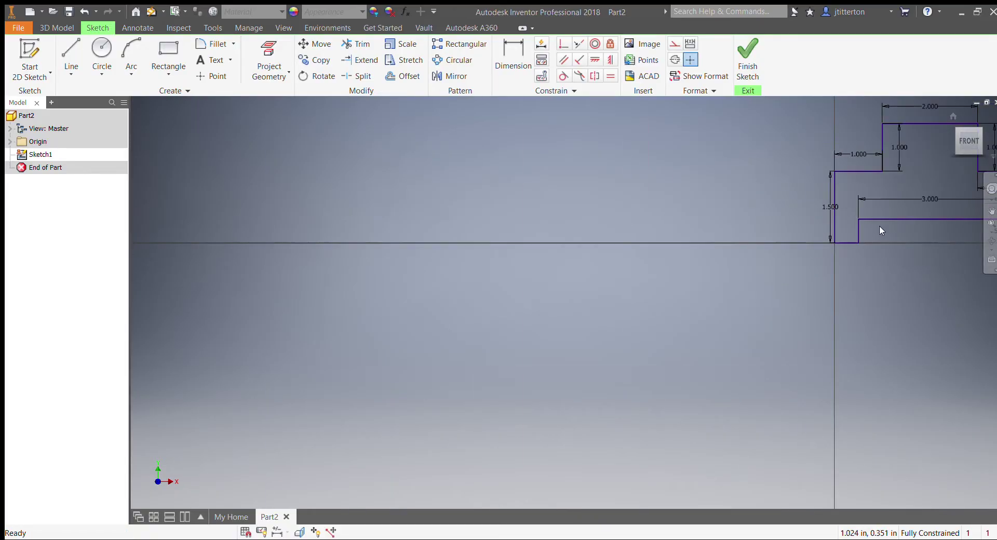
pyautogui.moveTo(880, 225)
pyautogui.mouseDown(button='middle')
pyautogui.moveTo(590, 307)
pyautogui.moveTo(396, 333)
pyautogui.mouseUp(button='middle')
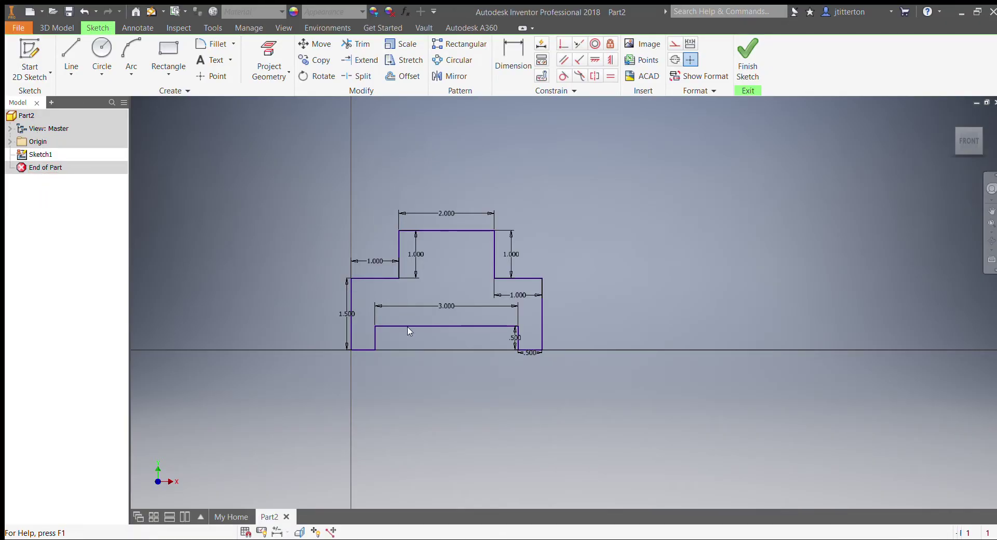
pyautogui.click(750, 91)
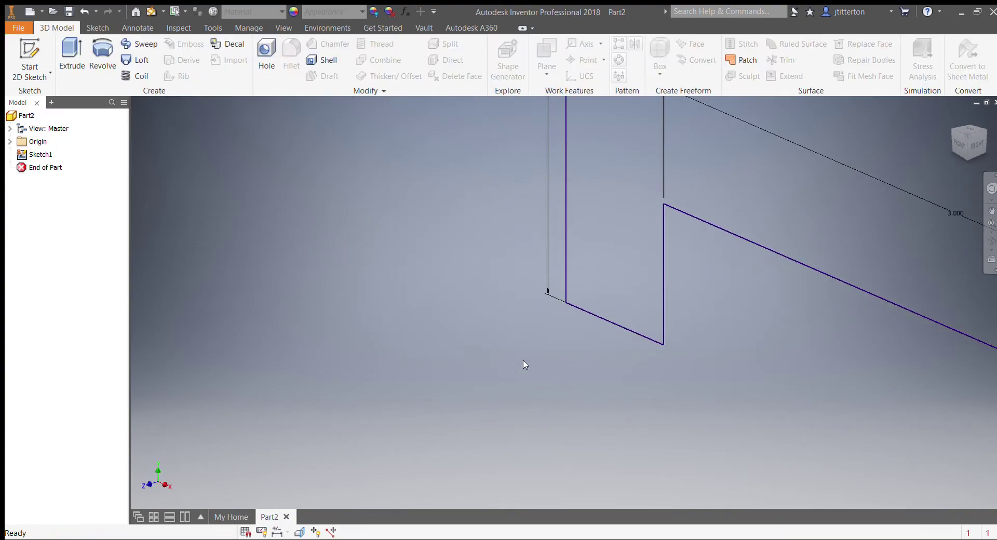
pyautogui.click(952, 117)
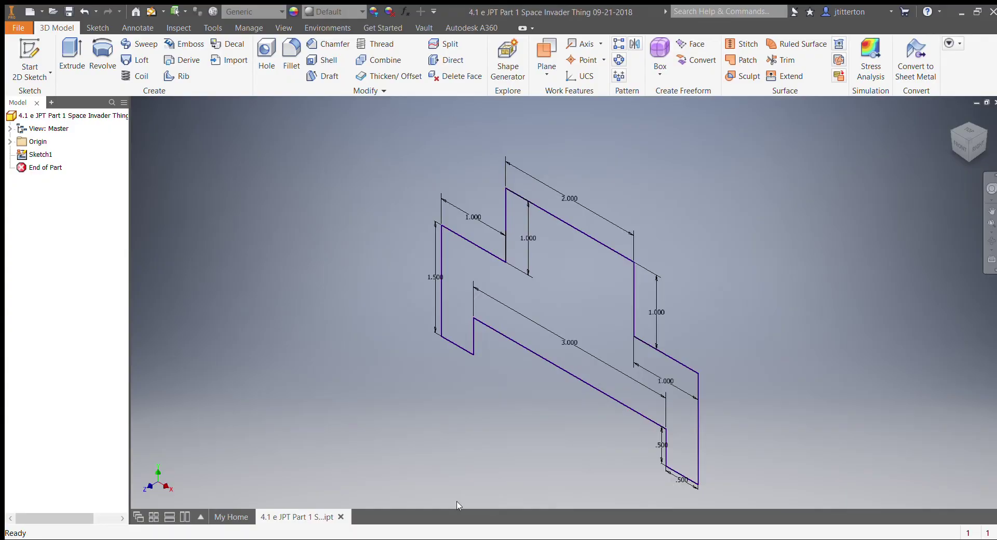
# Step: Extrude the closed stepped profile 2.5 in toward the front
pyautogui.click(80, 73)
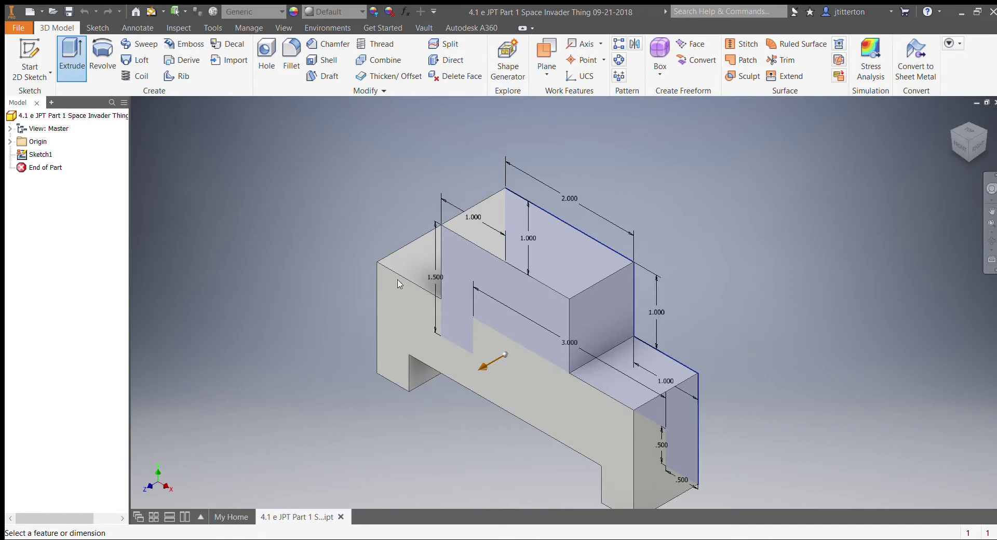
pyautogui.write('2')
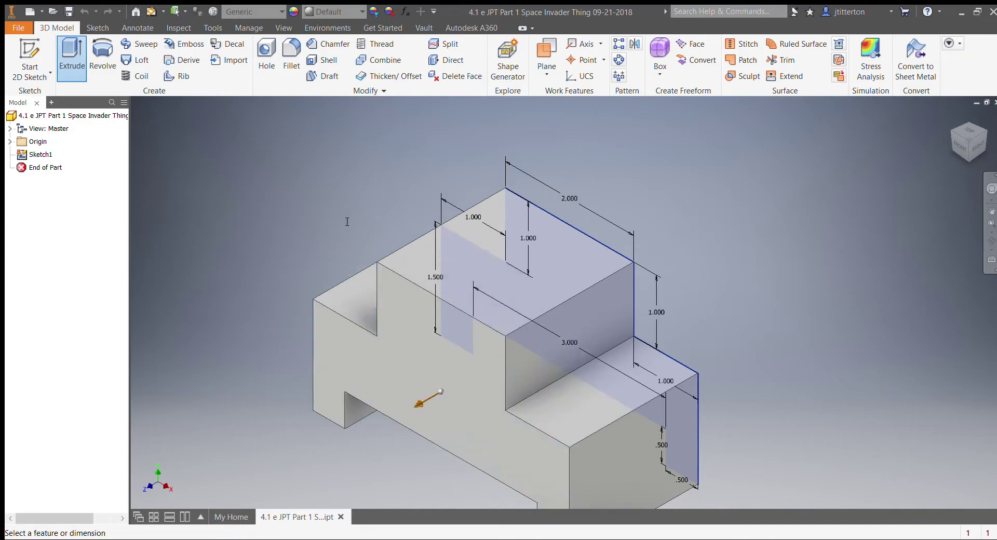
pyautogui.press('Return')
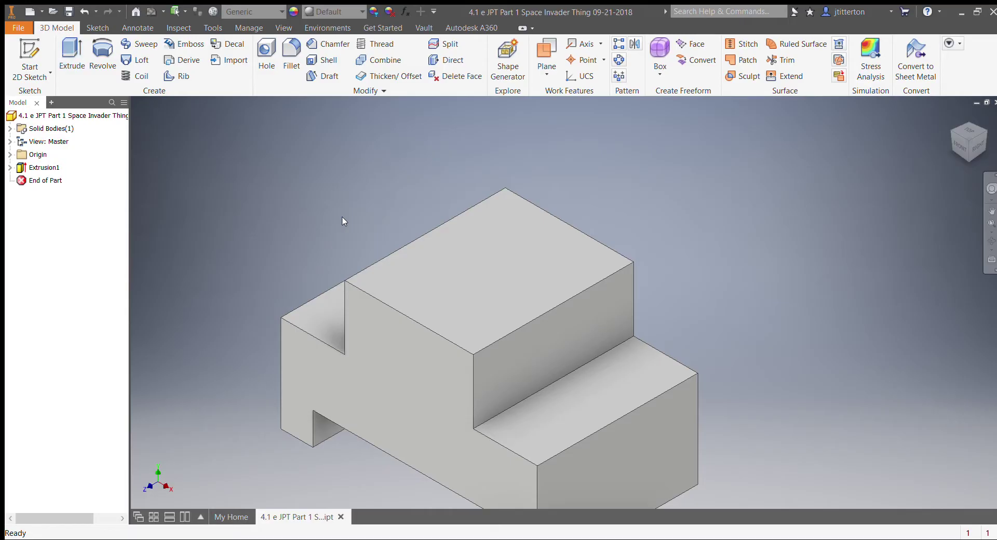
# Step: Start a new 2D sketch on the right end face of the solid's lower block
pyautogui.scroll(5, 584, 382)
pyautogui.scroll(-5, 580, 378)
pyautogui.moveTo(572, 373); pyautogui.dragTo(581, 298, button='middle')
pyautogui.scroll(2, 581, 298)
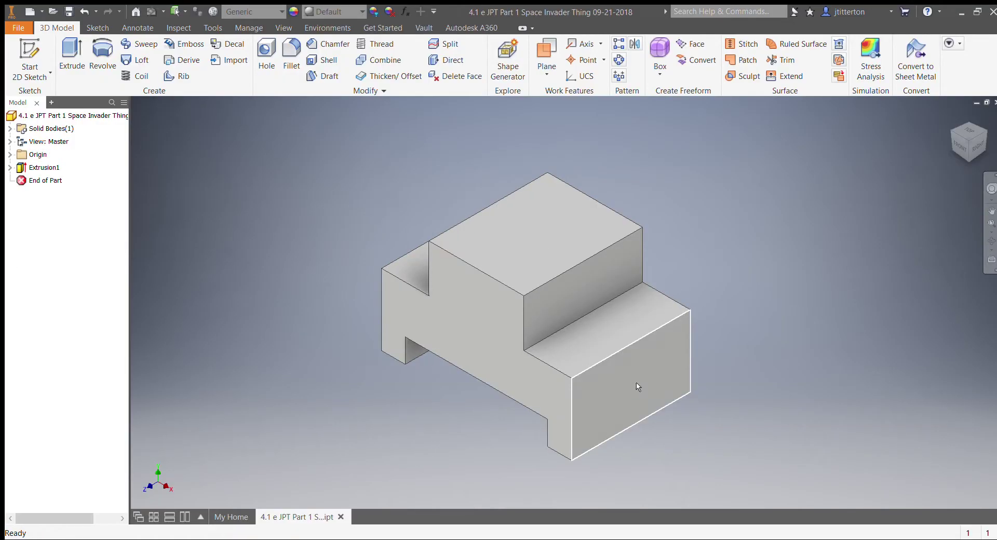
pyautogui.click(31, 58)
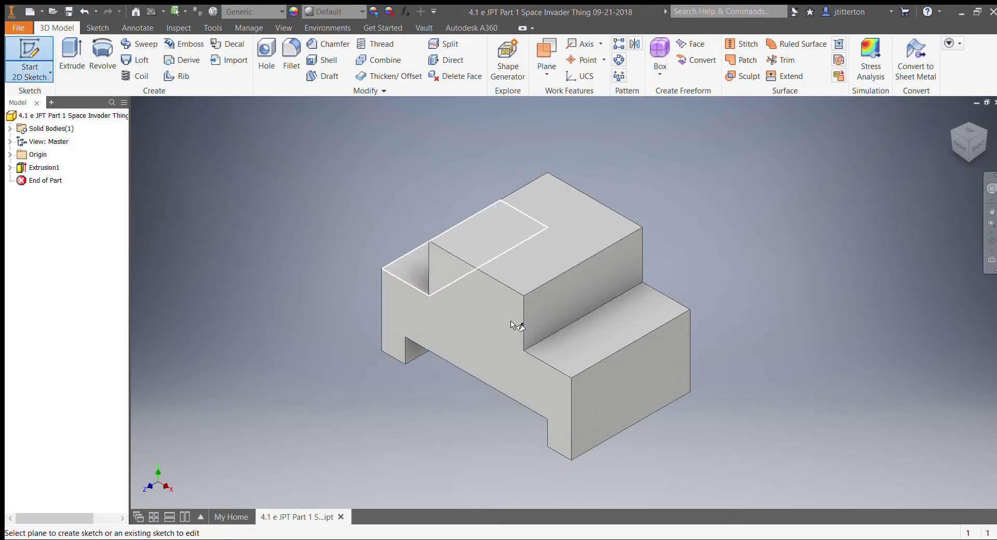
pyautogui.click(610, 388)
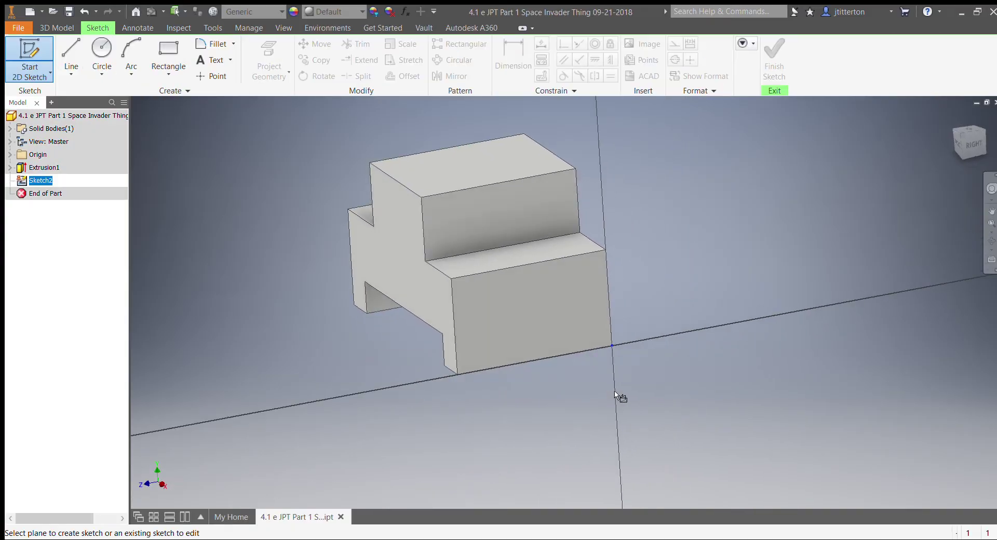
pyautogui.scroll(-6, 503, 262)
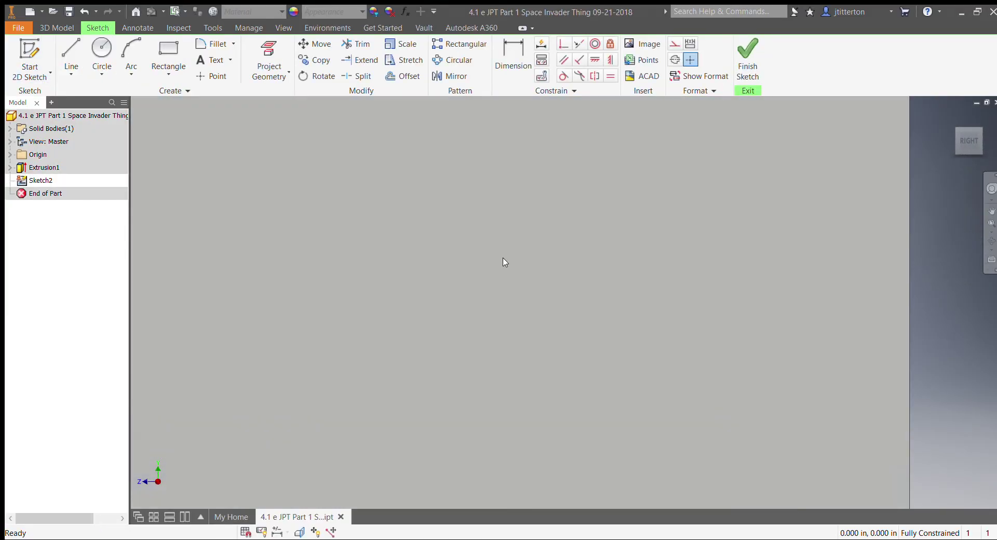
pyautogui.scroll(5, 503, 262)
pyautogui.moveTo(514, 269); pyautogui.dragTo(539, 322, button='middle')
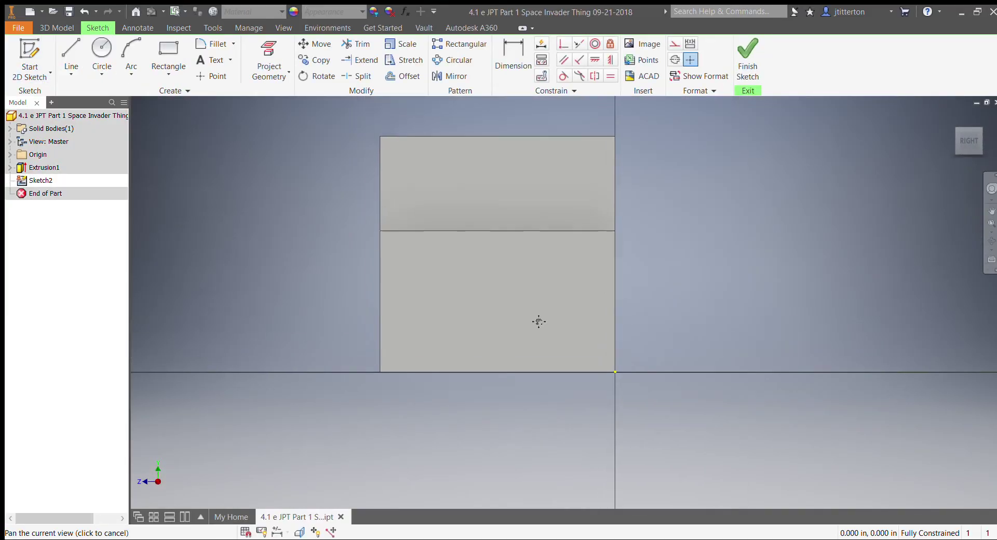
# Step: Sketch a rectangle about 0.85 in wide inside the lower block's end face and dimension the length of its upper edge
pyautogui.click(168, 55)
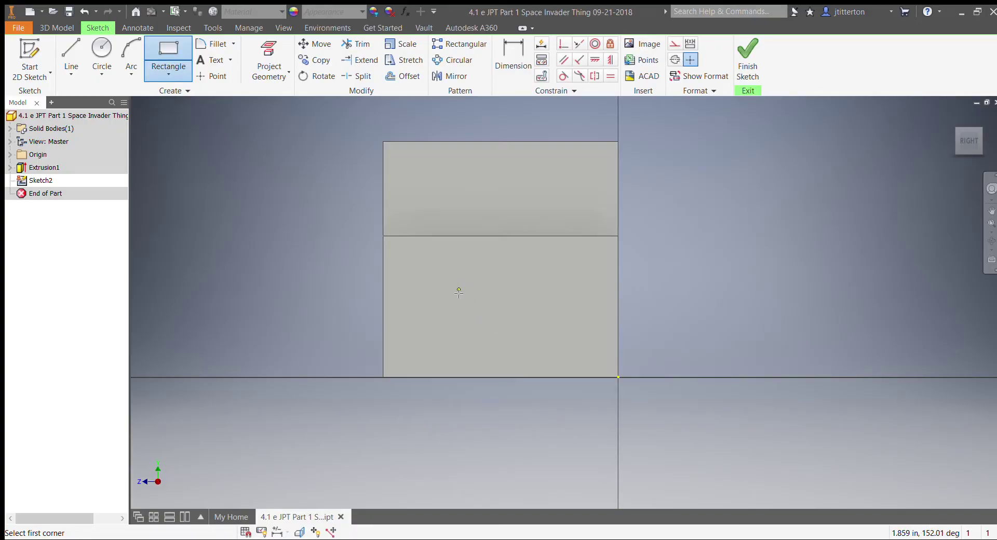
pyautogui.click(457, 289)
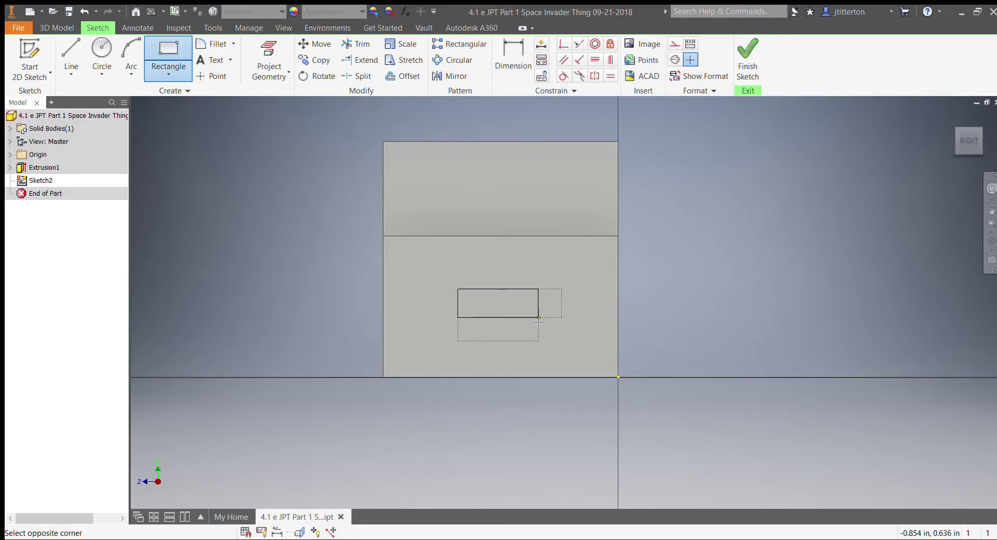
pyautogui.click(539, 318)
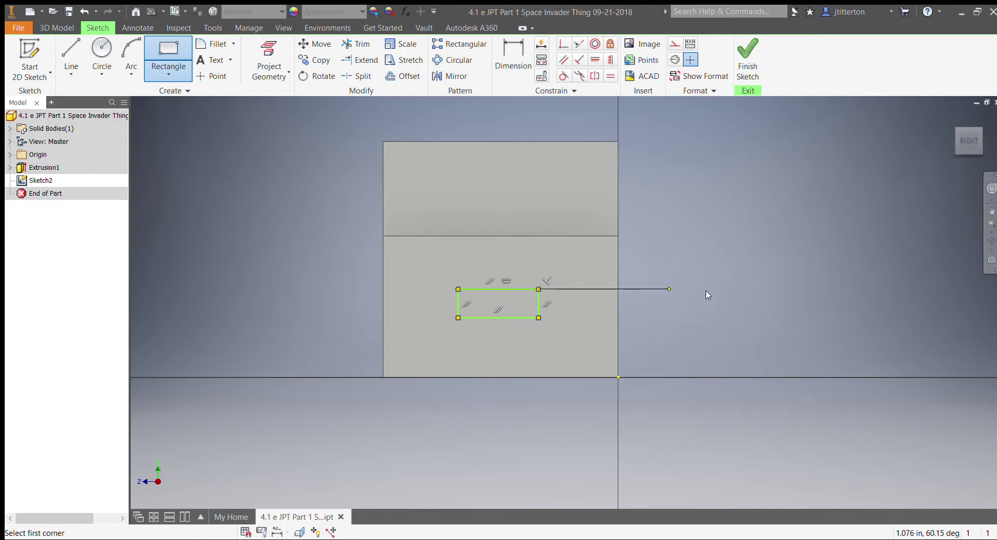
pyautogui.press('Escape')
pyautogui.click(512, 56)
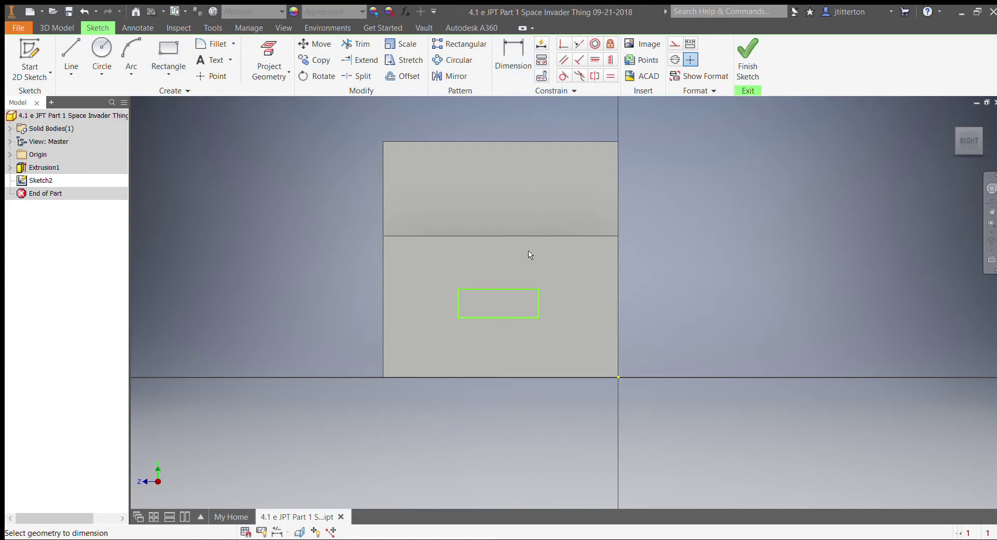
pyautogui.click(499, 290)
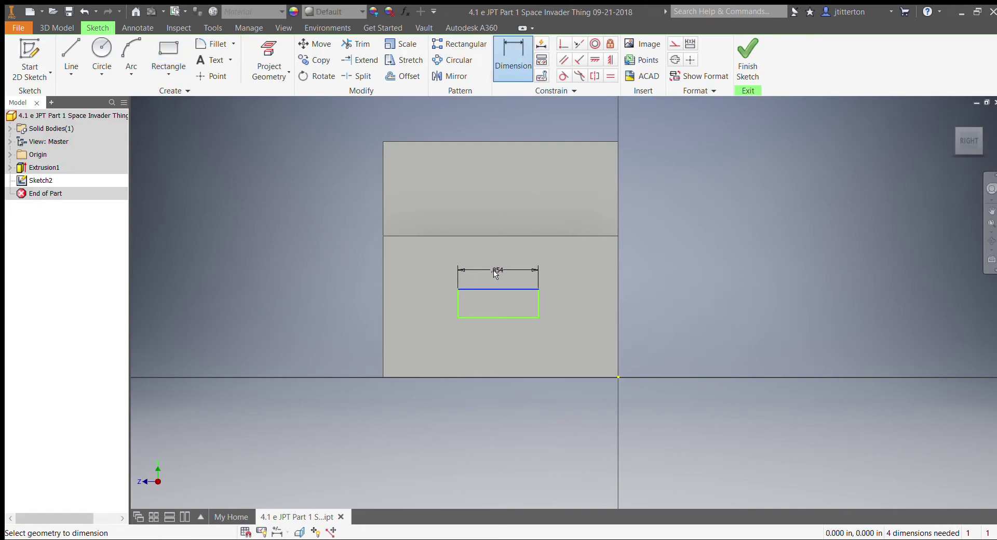
pyautogui.click(495, 274)
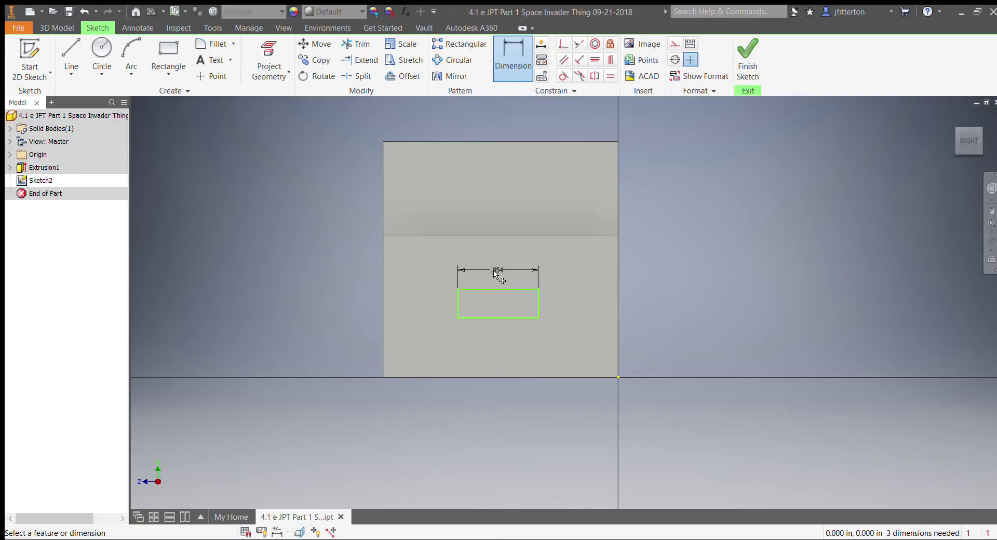
# Step: Try setting the rectangle's width to 1.5 in before fixing its position, and undo that change
pyautogui.write('1.5')
pyautogui.press('Return')
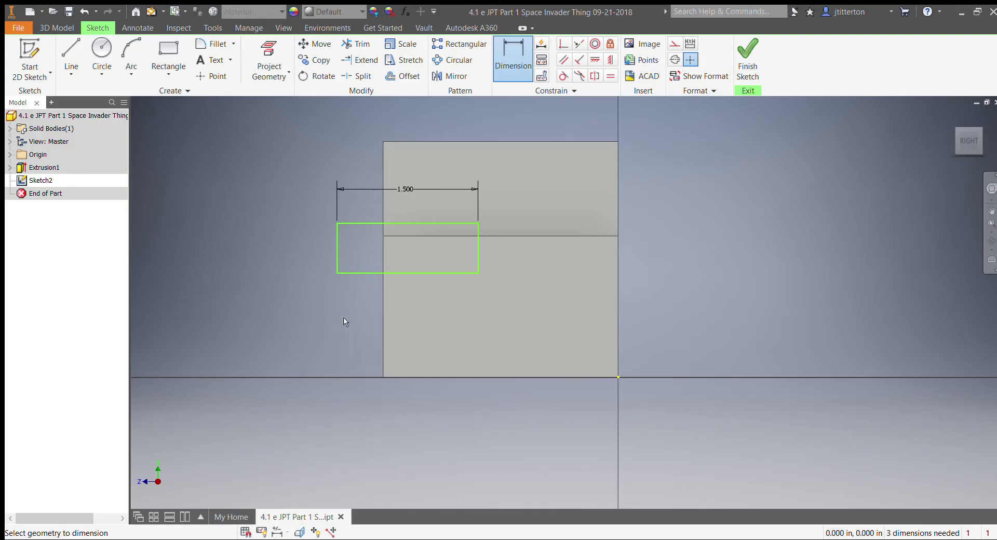
pyautogui.hotkey('ctrl', 'z')
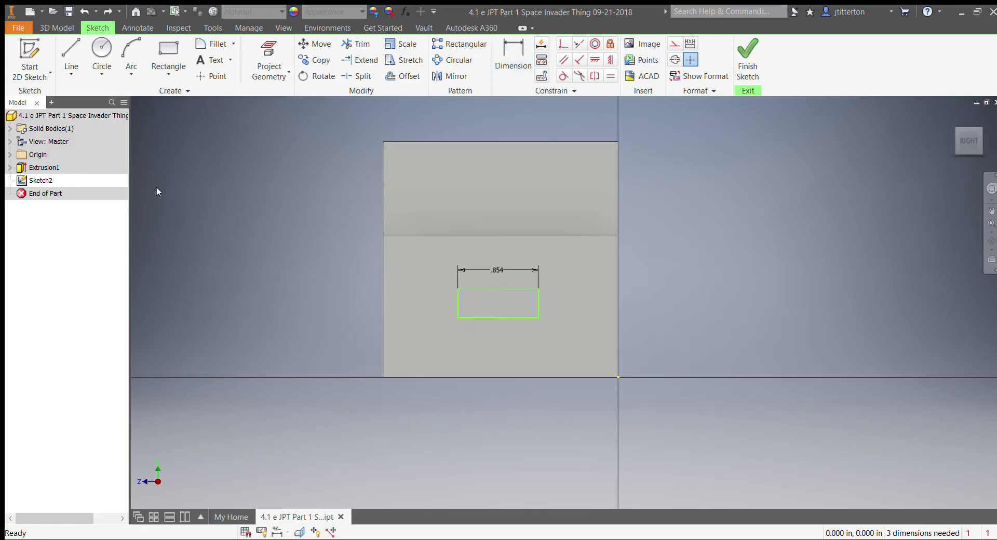
pyautogui.click(69, 52)
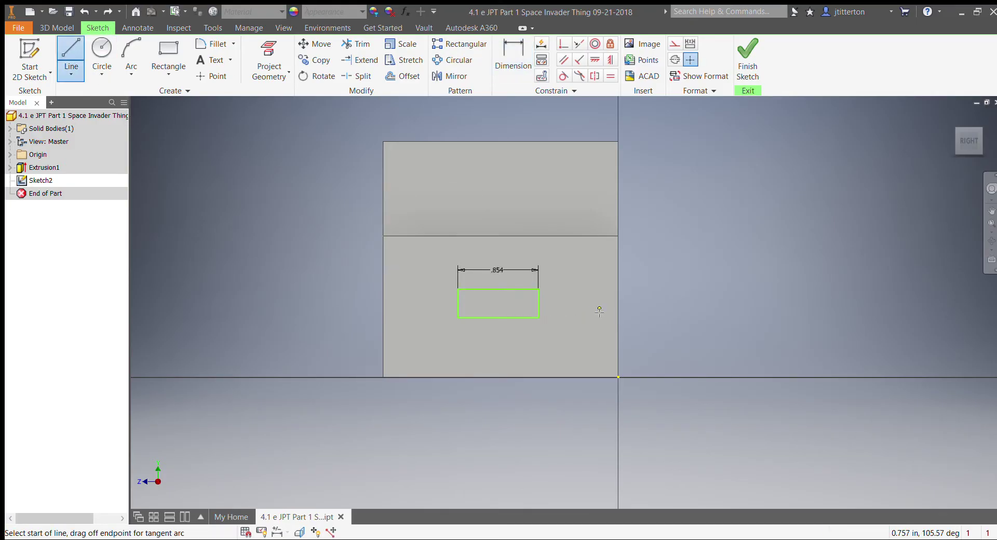
pyautogui.click(383, 357)
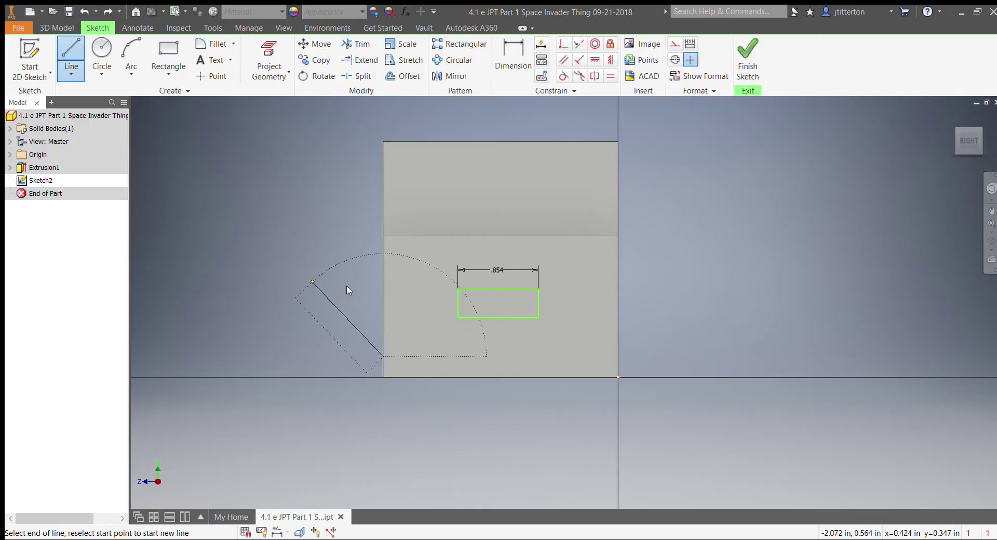
pyautogui.press('Escape')
# Step: Locate the rectangle 0.5 in from the face's front vertical edge and 0.75 in below the face's upper edge
pyautogui.press('d')
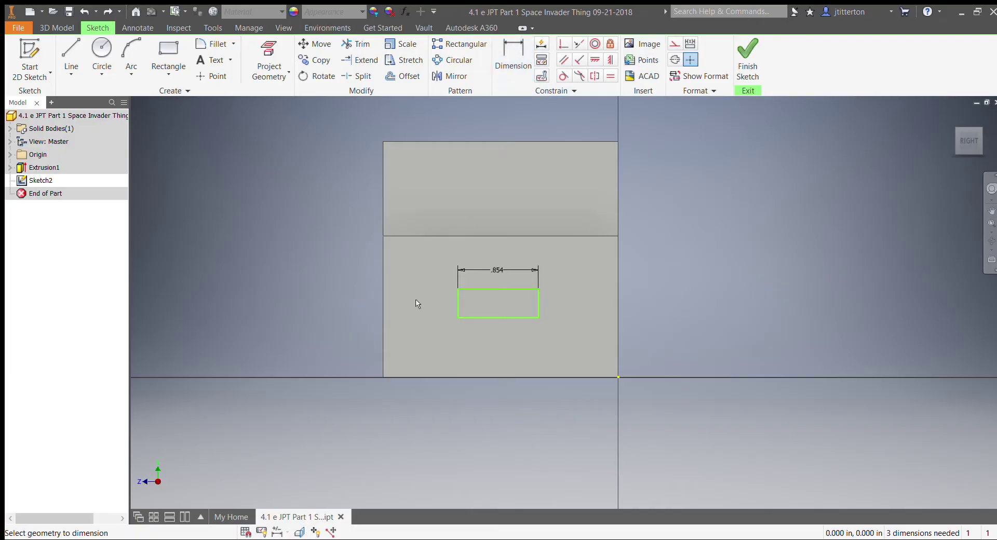
pyautogui.click(383, 324)
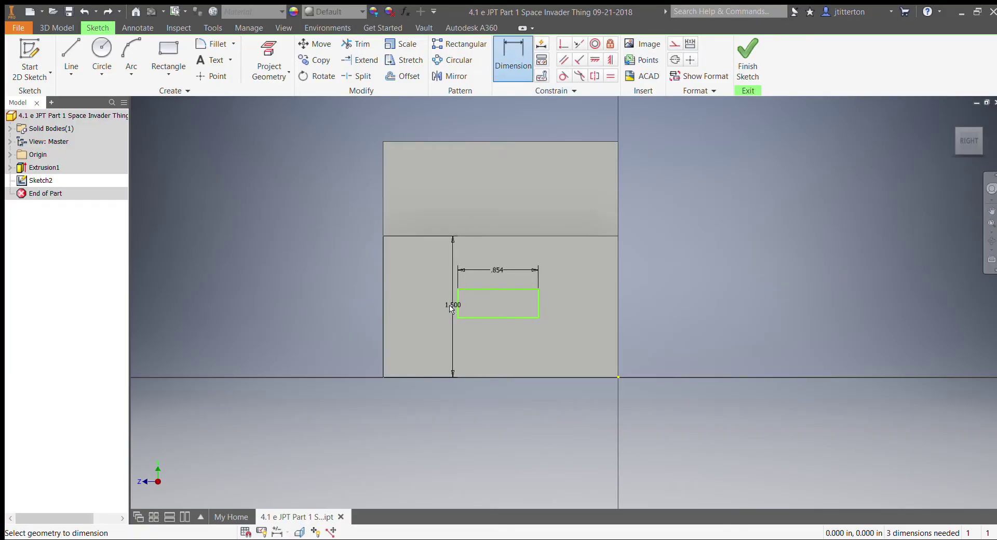
pyautogui.click(457, 310)
pyautogui.click(426, 412)
pyautogui.press('Return')
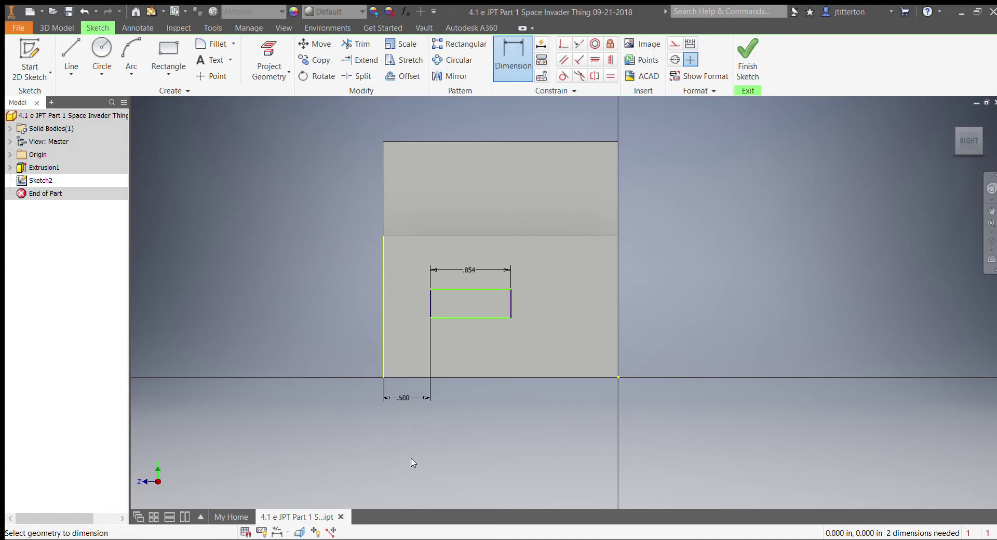
pyautogui.click(435, 290)
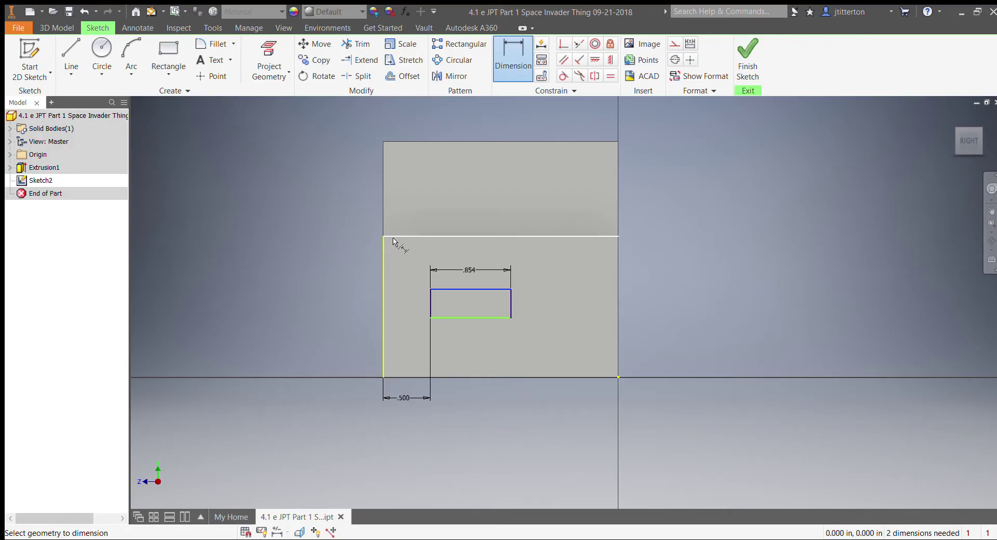
pyautogui.click(393, 237)
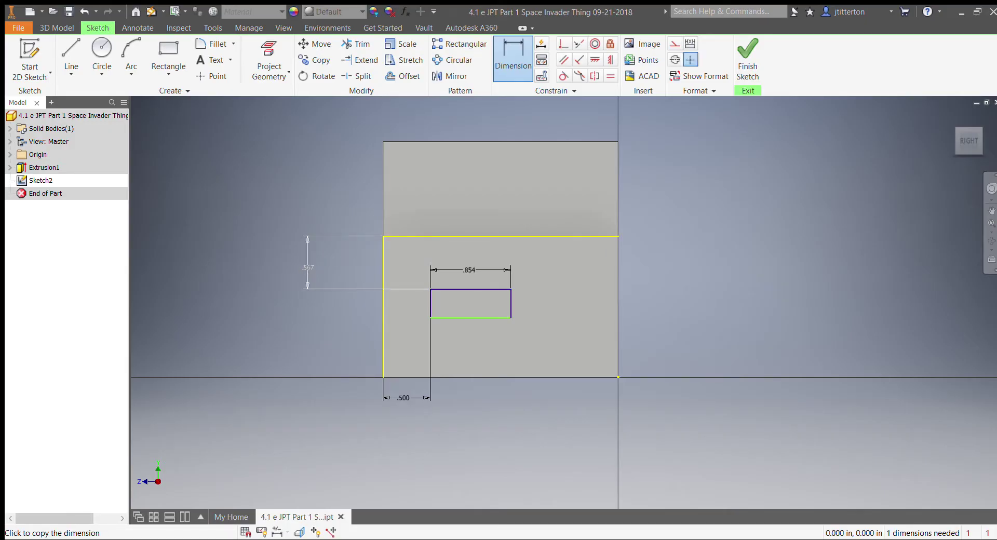
pyautogui.press('Return')
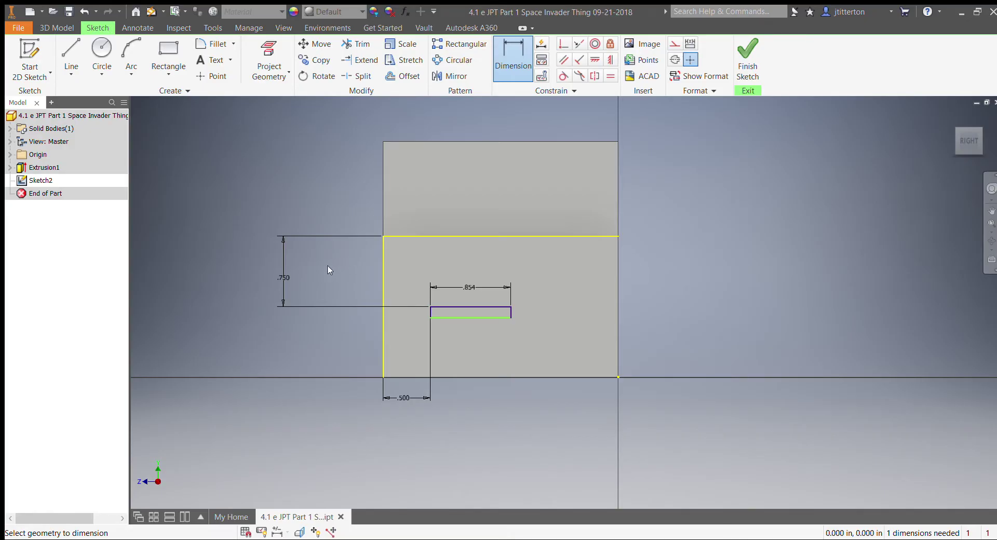
pyautogui.press('Escape')
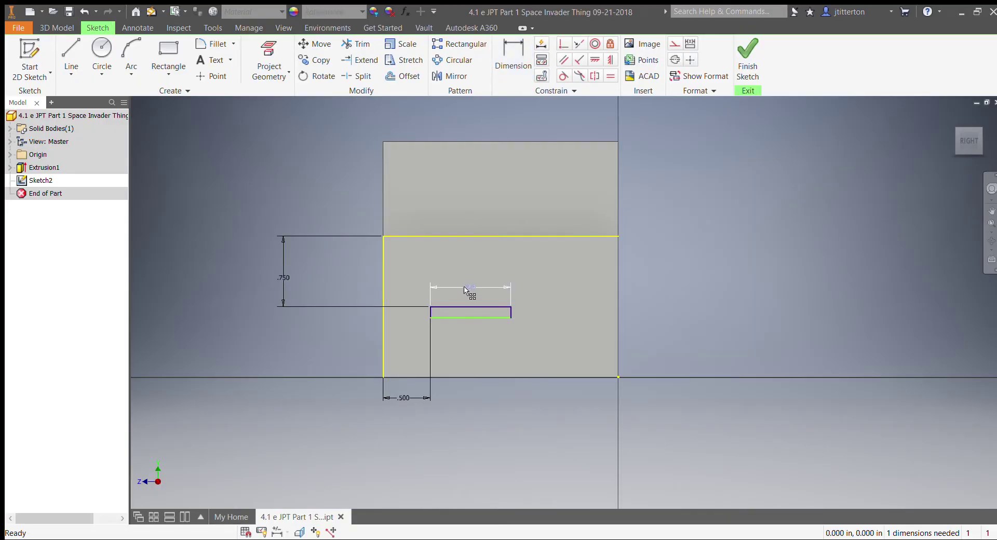
# Step: Set the rectangle's width to 1.5 in and its height to 0.25 in, and finish the sketch
pyautogui.click(468, 290)
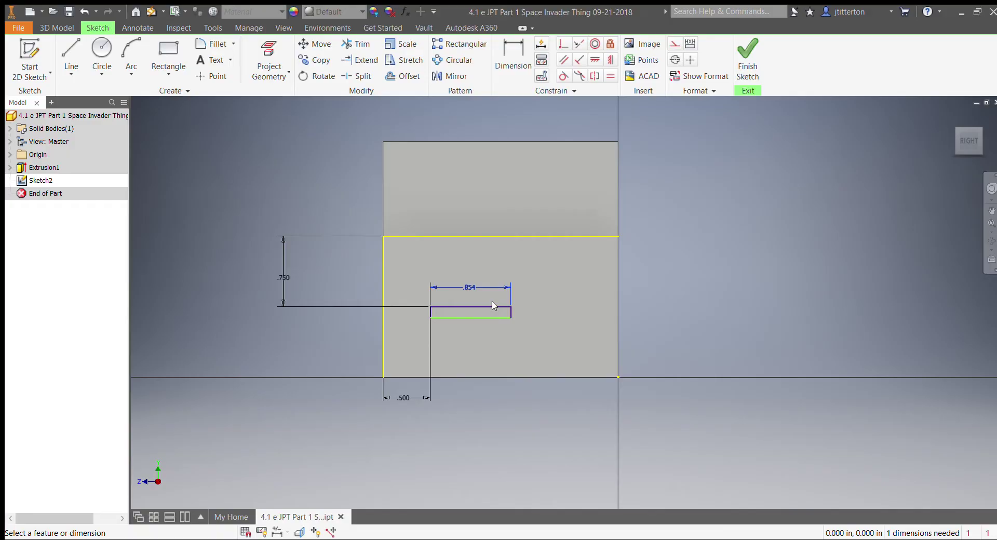
pyautogui.press('Return')
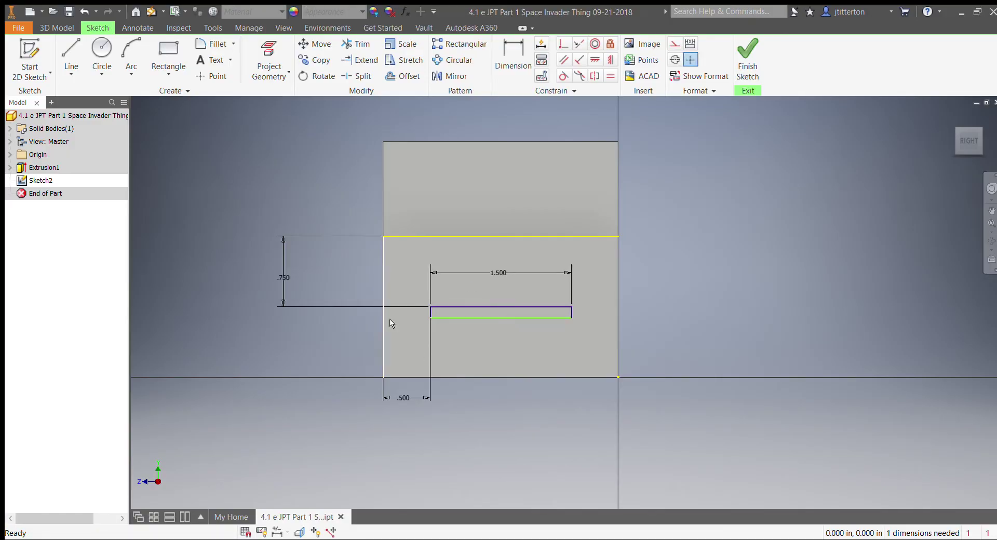
pyautogui.press('d')
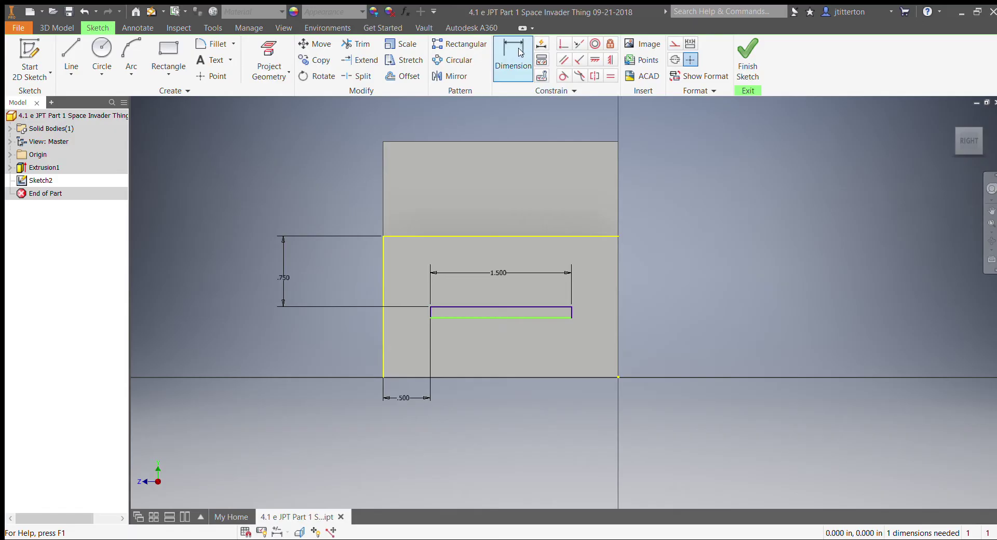
pyautogui.click(570, 313)
pyautogui.click(659, 316)
pyautogui.write('.25')
pyautogui.press('Return')
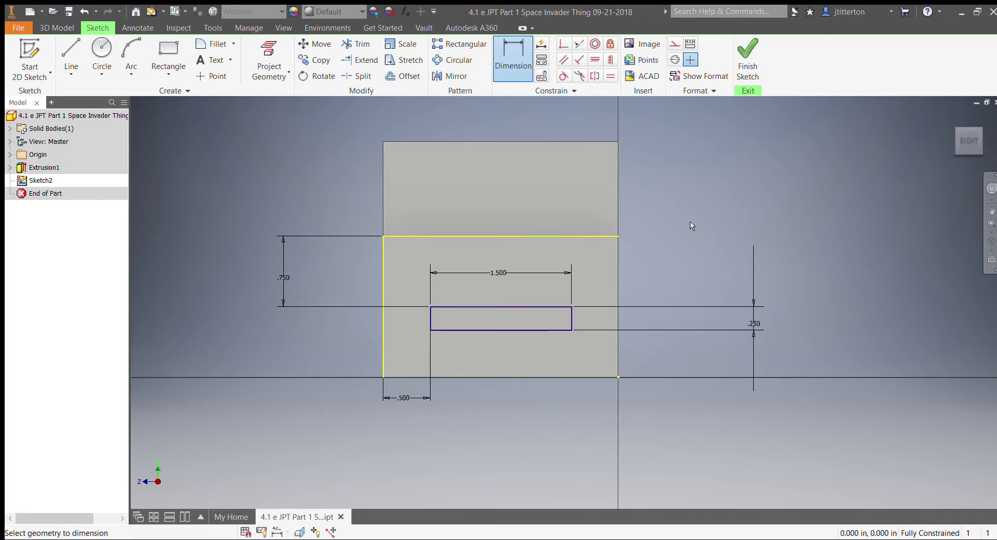
pyautogui.press('Escape')
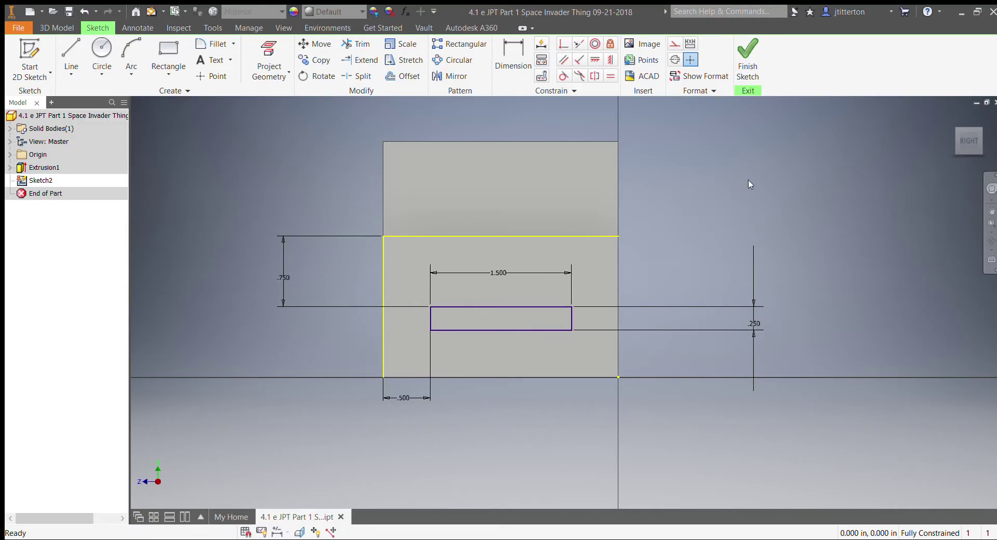
pyautogui.click(748, 58)
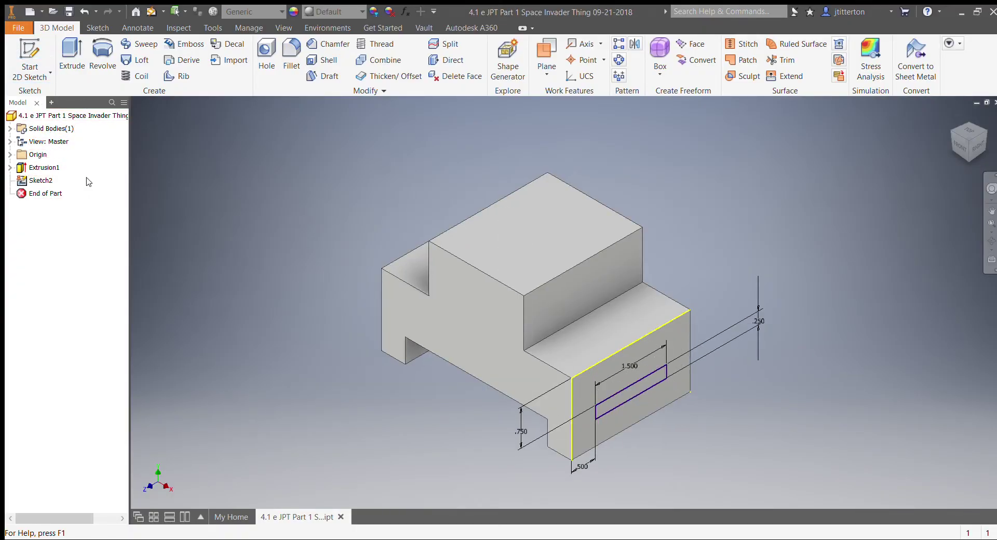
# Step: Add a small second rectangle to the end-face sketch, above the long rectangle's rear end, and finish the sketch
pyautogui.doubleClick(41, 180)
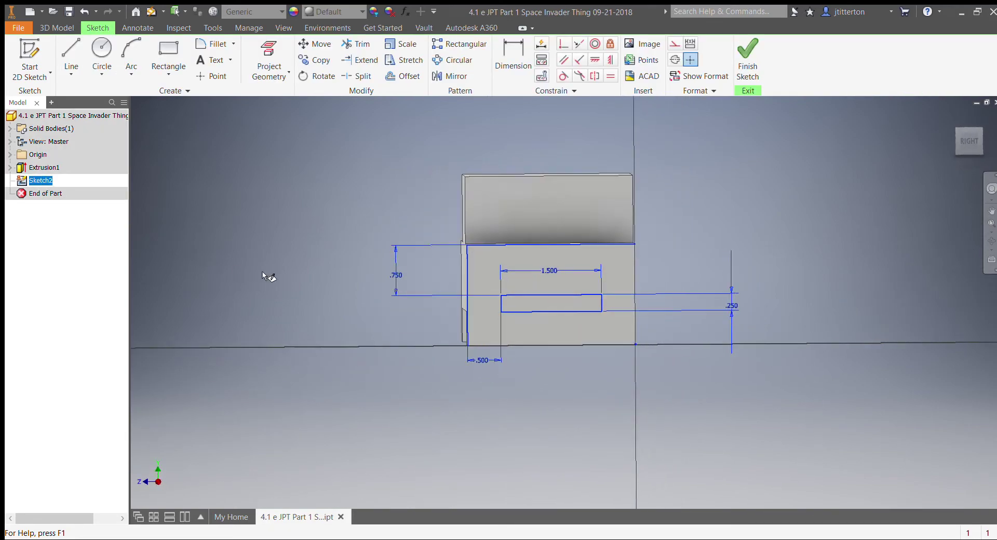
pyautogui.scroll(-5, 597, 313)
pyautogui.scroll(2, 596, 277)
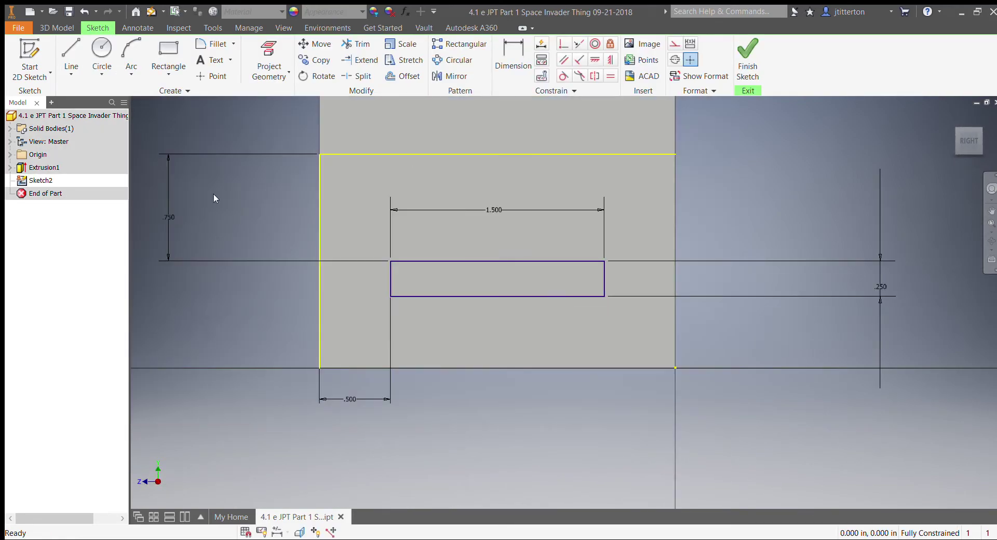
pyautogui.click(168, 50)
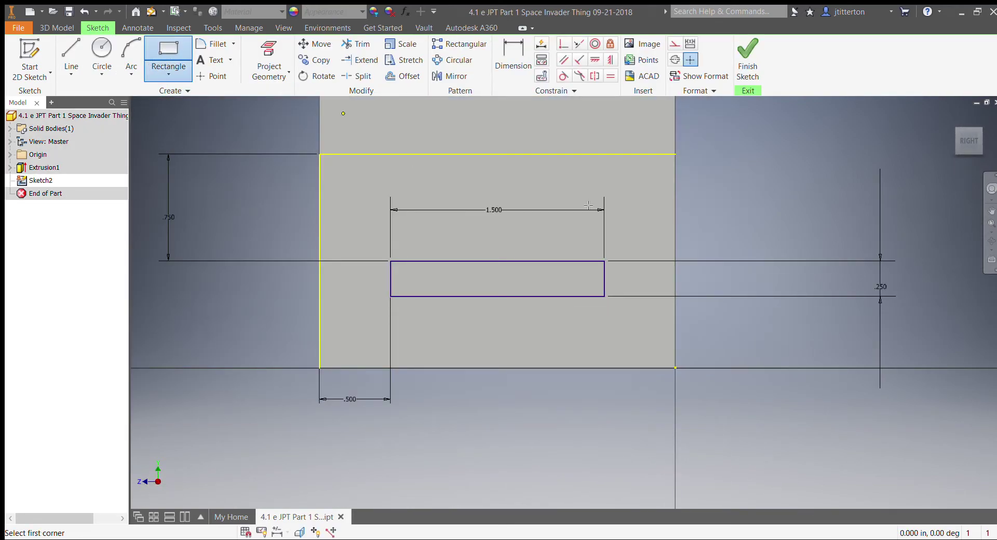
pyautogui.click(589, 173)
pyautogui.click(637, 203)
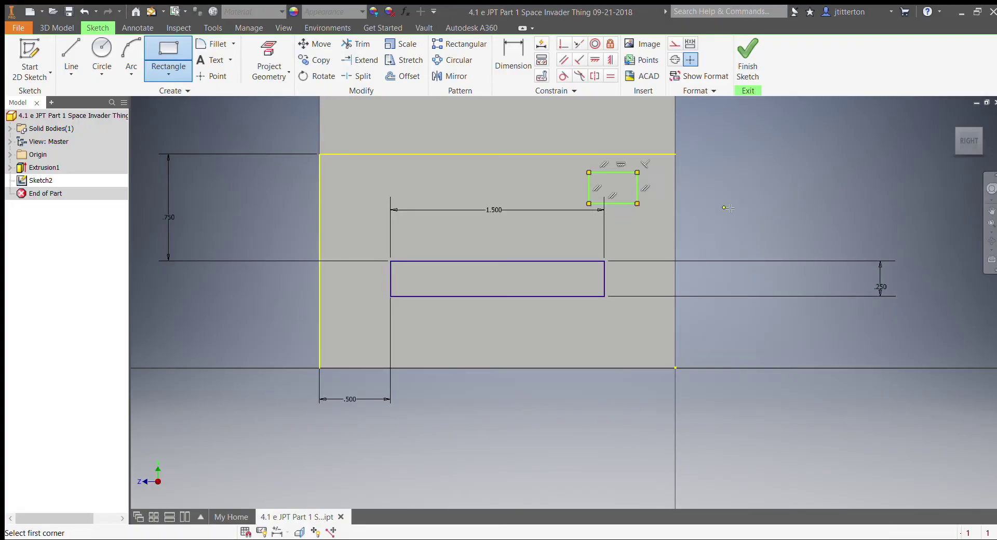
pyautogui.press('Escape')
pyautogui.click(748, 59)
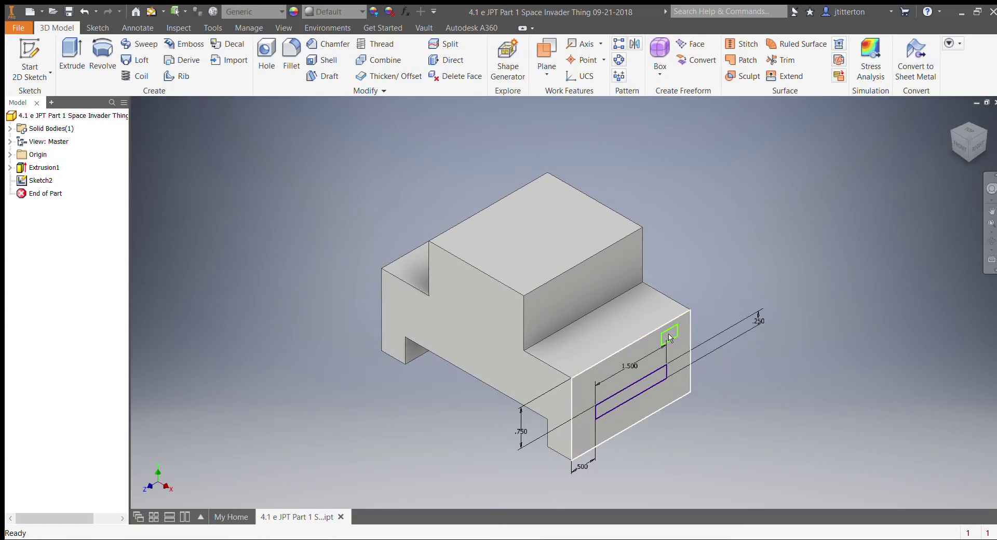
# Step: Extrude only the long 1.5 by 0.25 in rectangle 0.75 in outward from the end face
pyautogui.click(71, 54)
pyautogui.click(643, 394)
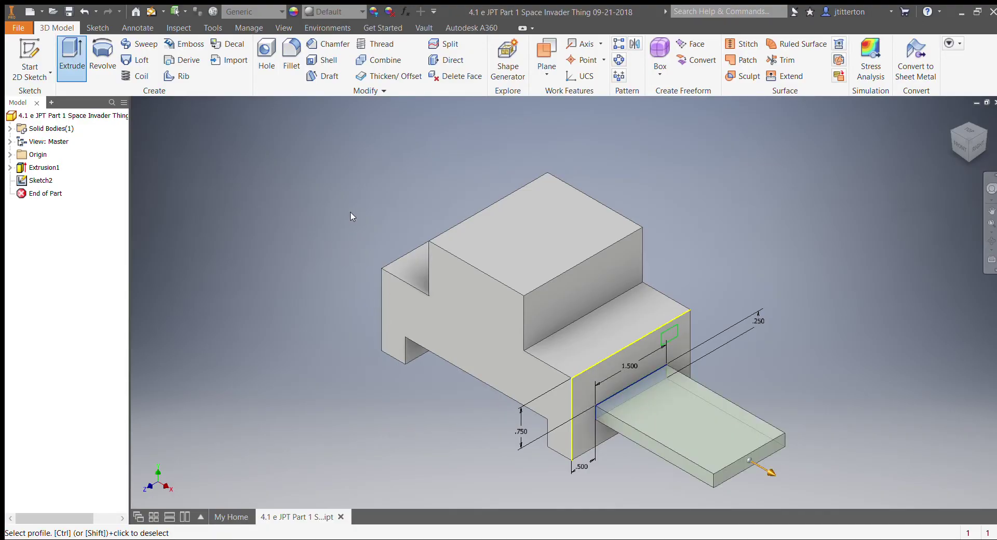
pyautogui.write('.75')
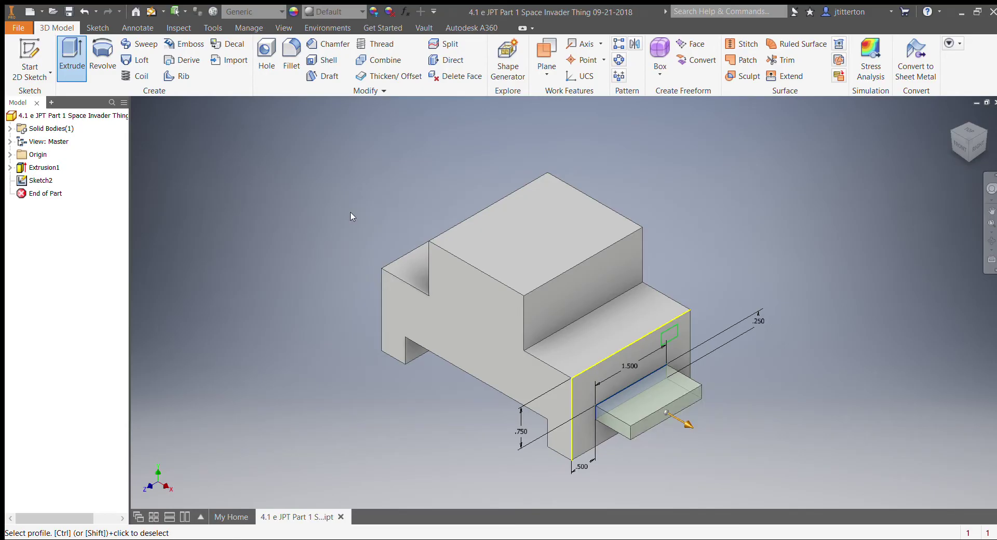
pyautogui.press('Return')
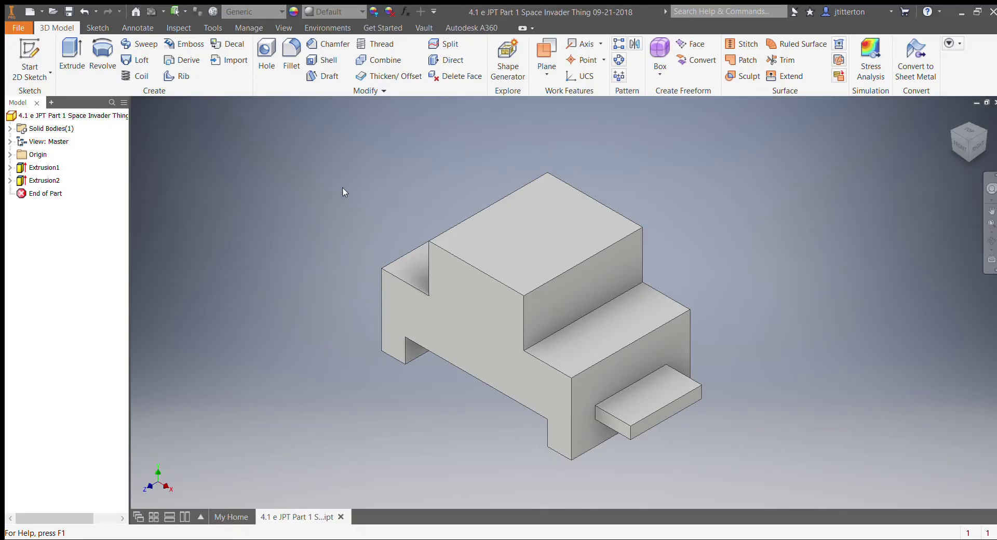
# Step: Create a new part and start a 2D sketch on its XY plane
pyautogui.click(668, 444)
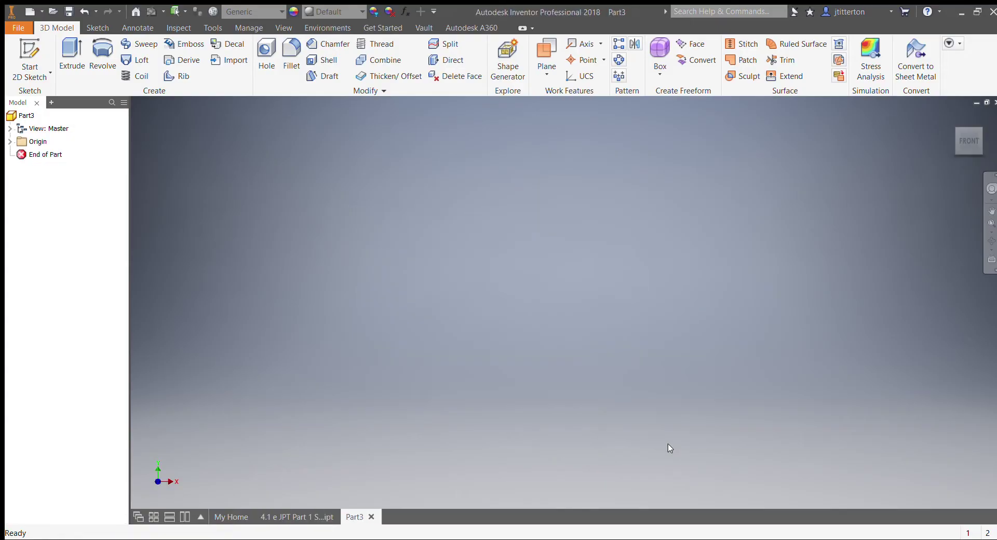
pyautogui.click(29, 56)
pyautogui.click(504, 197)
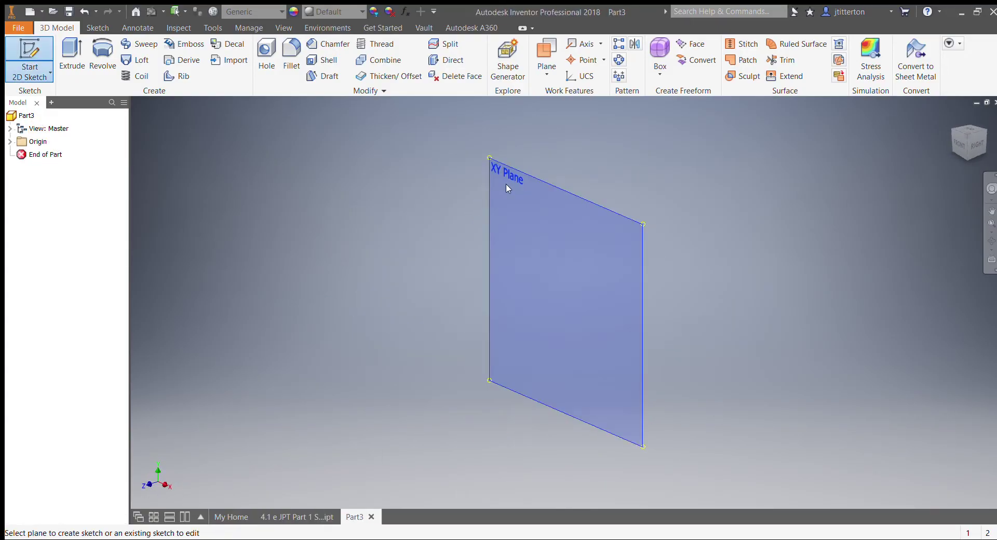
# Step: Draw a rectangle 4 in wide and 2.5 in high with its lower-left corner at the origin
pyautogui.moveTo(687, 252)
pyautogui.mouseDown(button='middle')
pyautogui.moveTo(378, 342)
pyautogui.moveTo(362, 386)
pyautogui.mouseUp(button='middle')
pyautogui.click(168, 57)
pyautogui.click(299, 404)
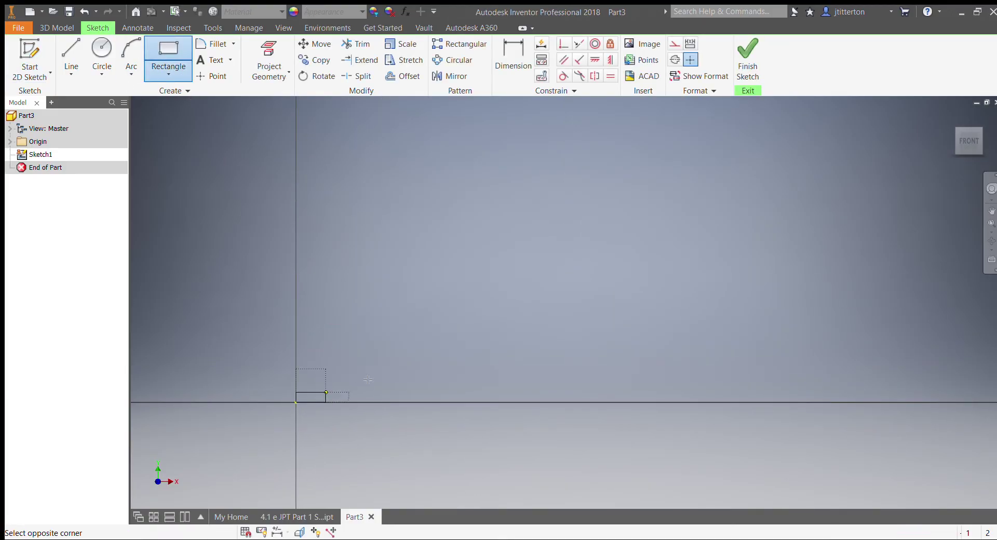
pyautogui.click(557, 227)
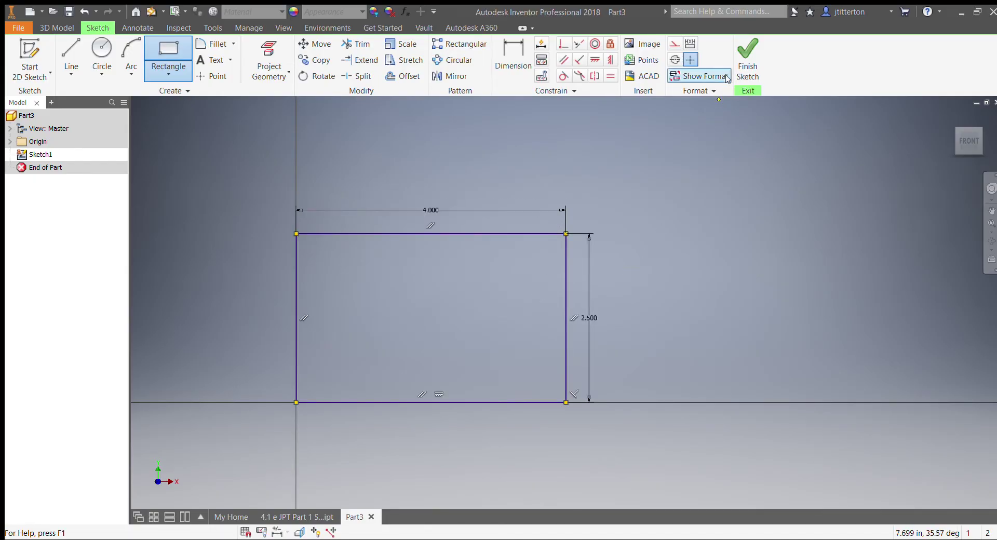
# Step: Finish the sketch and extrude the 4 by 2.5 in rectangle into a solid block as deep as it is high
pyautogui.click(748, 58)
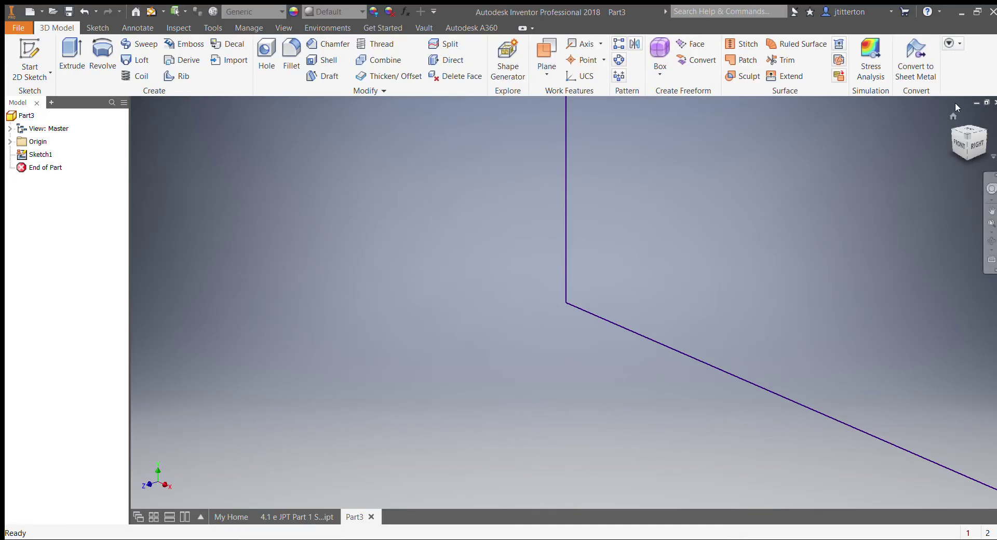
pyautogui.moveTo(917, 261); pyautogui.dragTo(853, 288, button='middle')
pyautogui.press('F6')
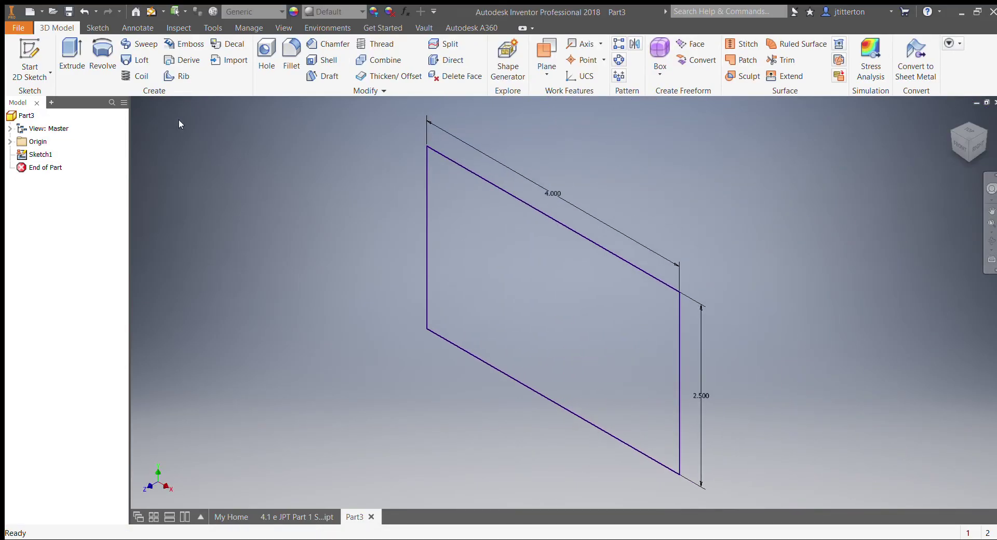
pyautogui.click(71, 52)
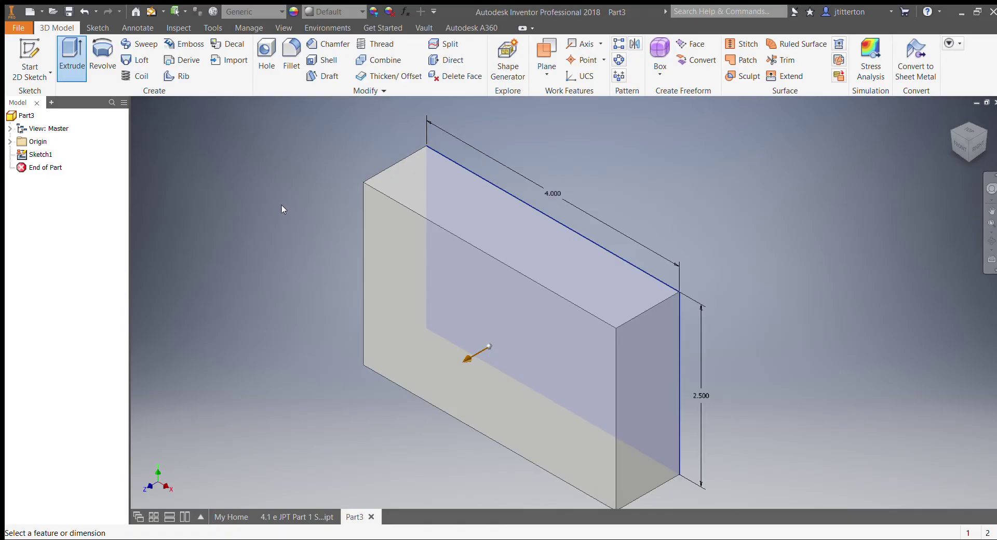
pyautogui.press('Return')
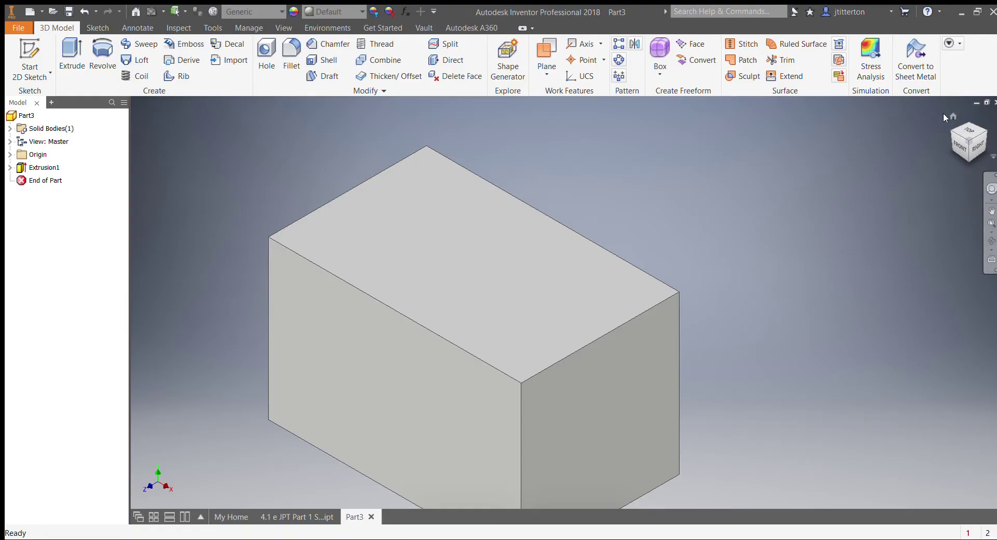
pyautogui.click(945, 118)
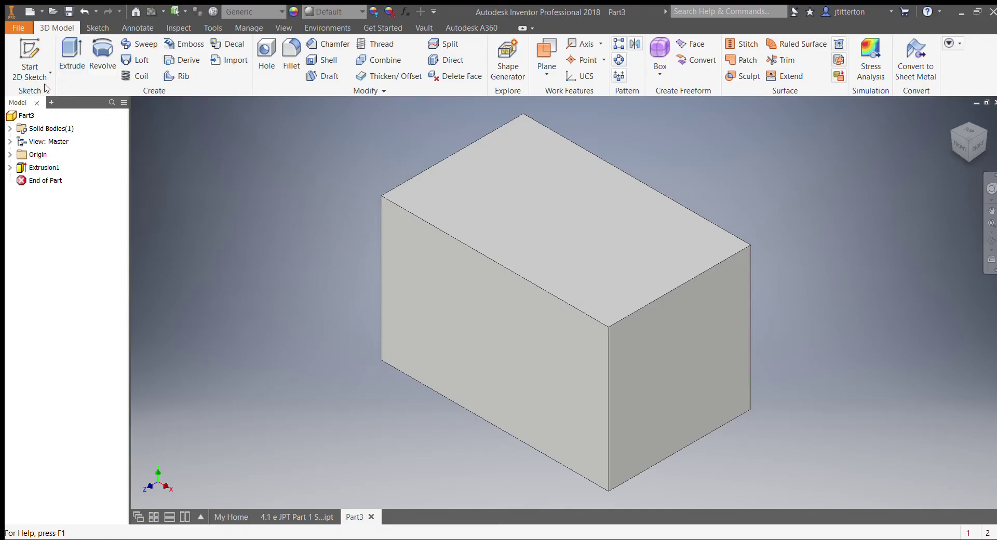
# Step: Start a 2D sketch on the block's front face
pyautogui.click(27, 57)
pyautogui.click(494, 351)
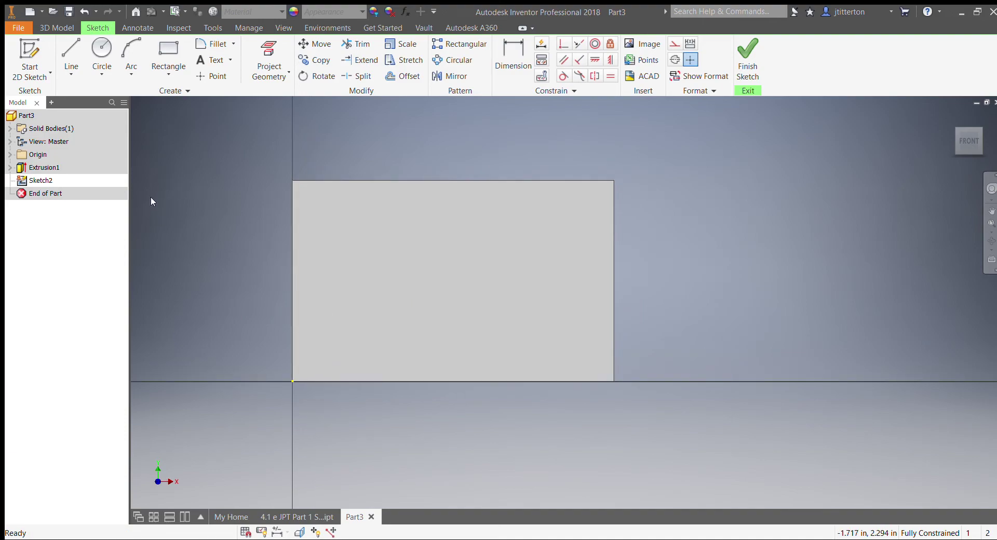
pyautogui.click(168, 52)
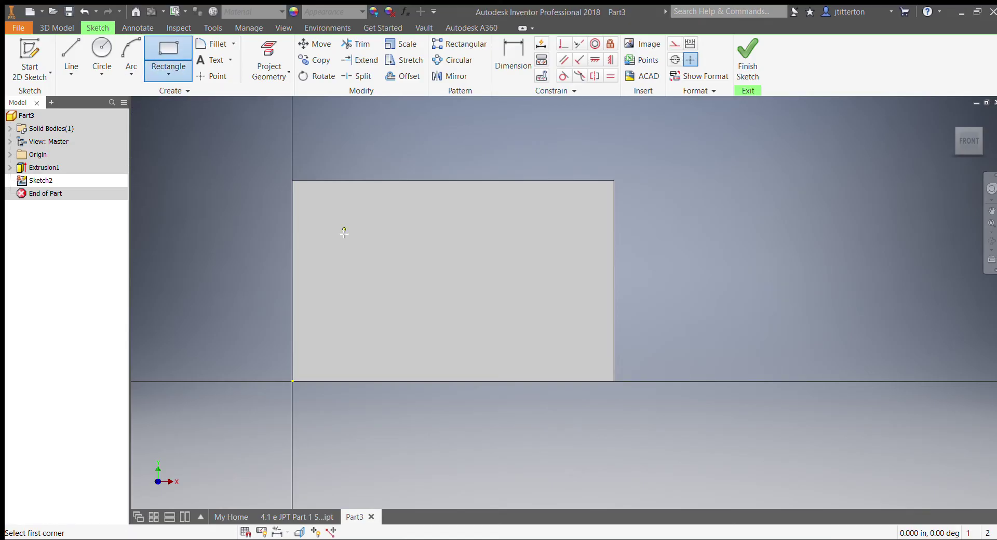
pyautogui.click(293, 180)
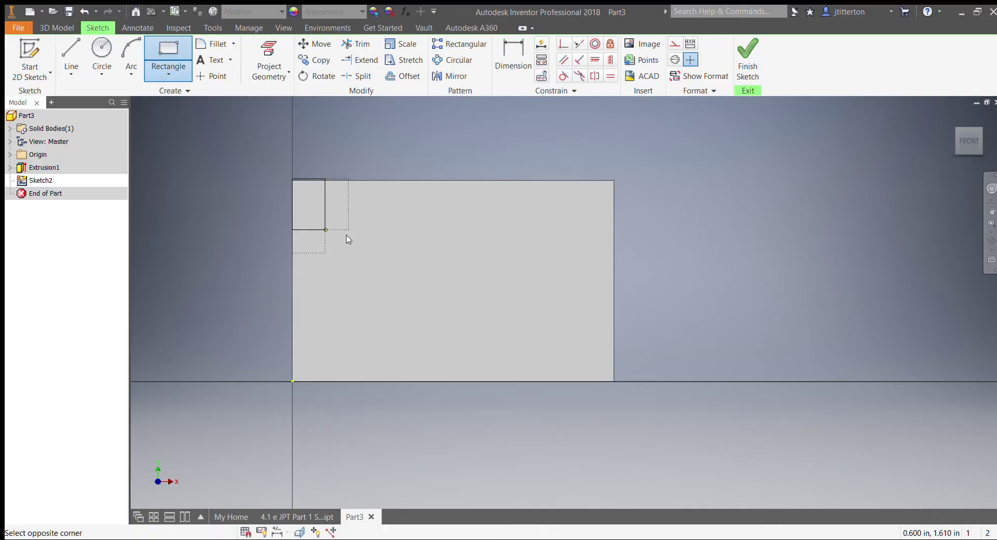
pyautogui.press('Escape')
# Step: Draw a 1 by 1 in square in the upper-left corner of the block's front face
pyautogui.click(168, 52)
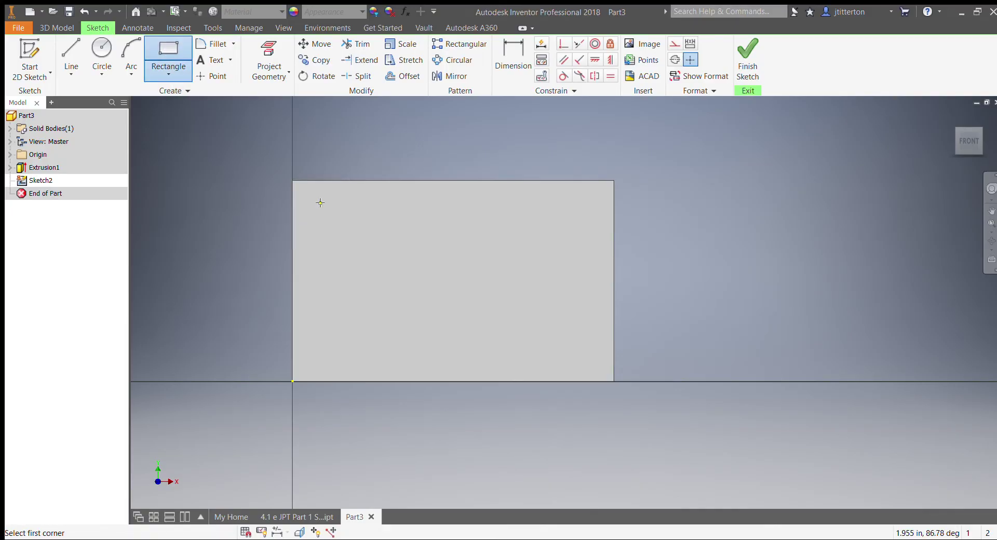
pyautogui.scroll(-5, 317, 200)
pyautogui.scroll(-3, 334, 238)
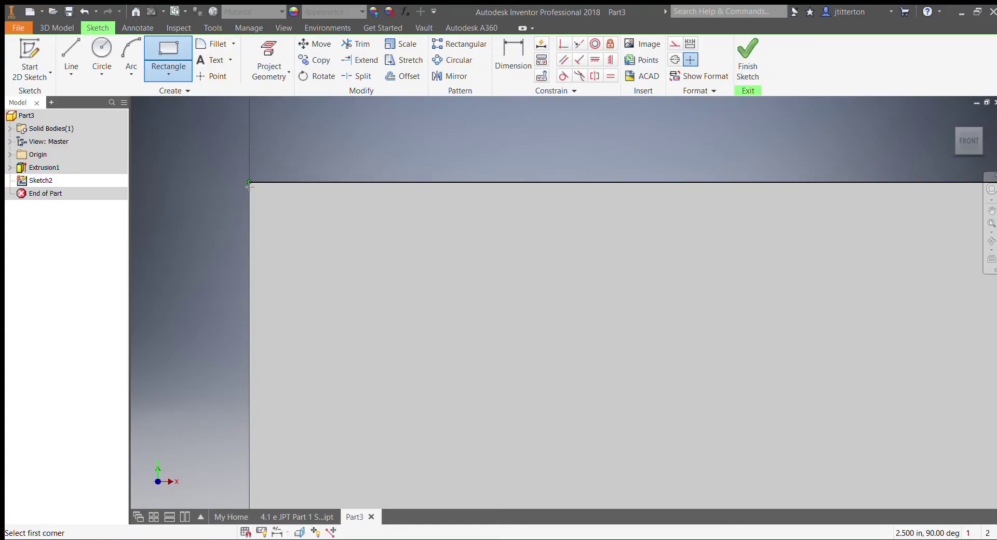
pyautogui.click(249, 182)
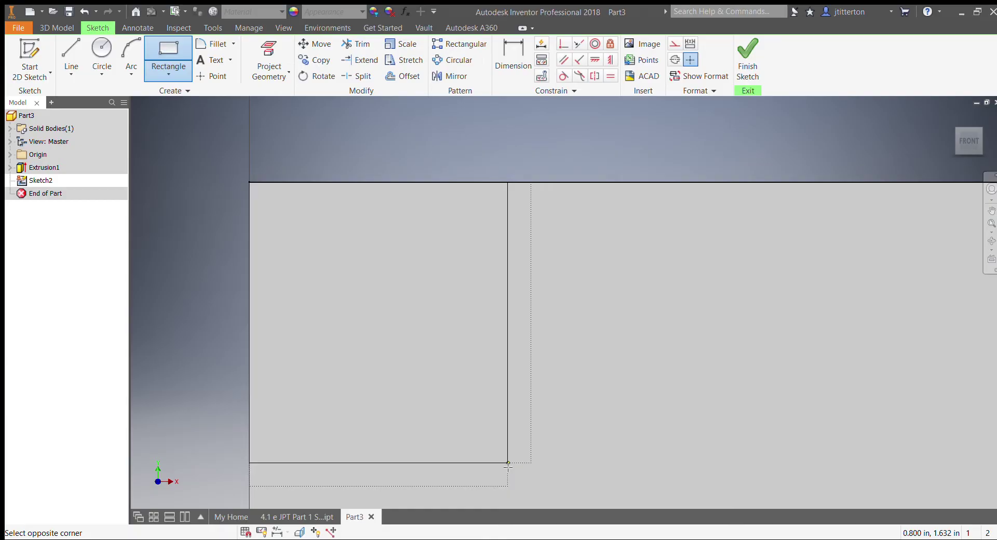
pyautogui.write('1')
pyautogui.press('Return')
# Step: Draw a matching 1 by 1 in square in the upper-right corner of the front face
pyautogui.scroll(-3, 515, 464)
pyautogui.scroll(6, 515, 465)
pyautogui.moveTo(552, 459); pyautogui.dragTo(324, 323, button='middle')
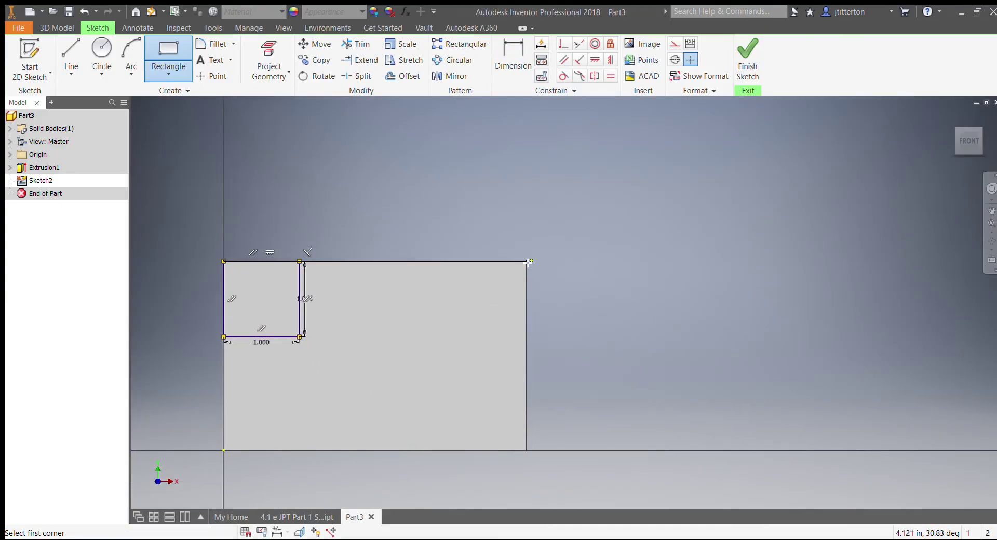
pyautogui.scroll(-3, 521, 271)
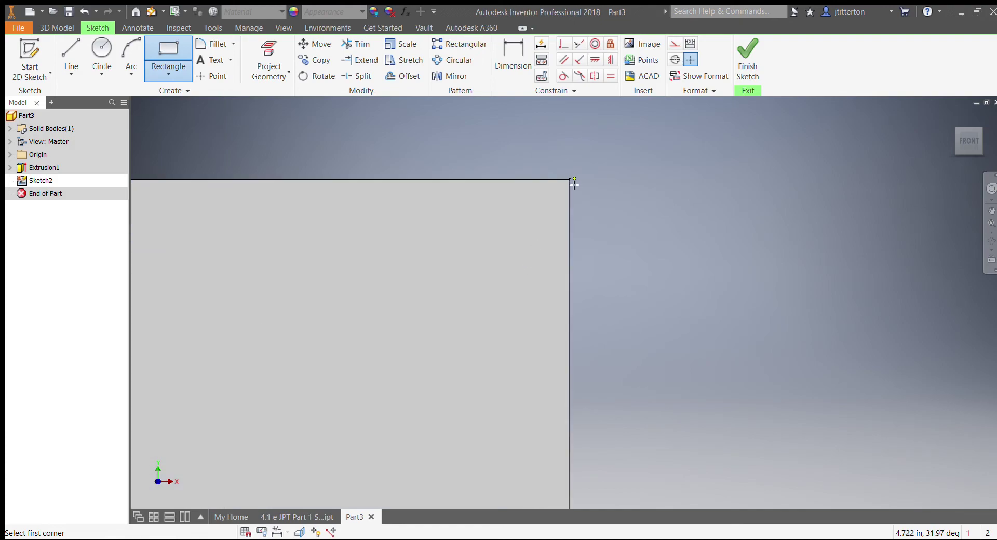
pyautogui.click(569, 179)
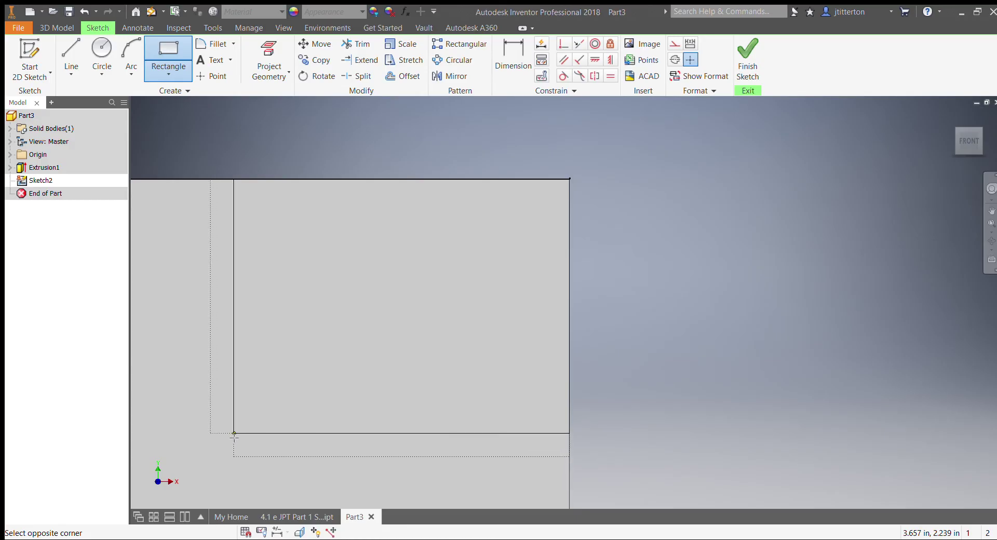
pyautogui.write('1')
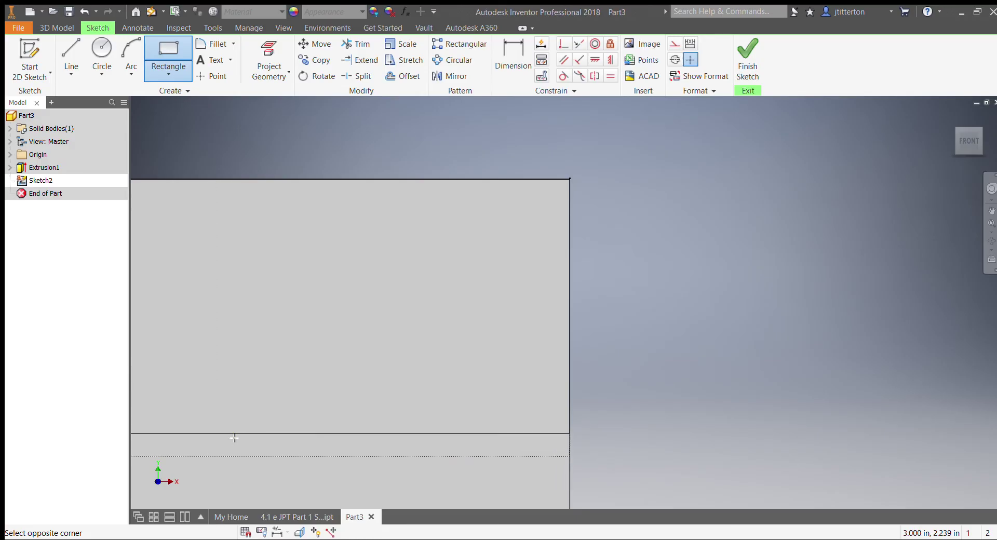
pyautogui.press('Escape')
# Step: Draw a rectangle 3 in wide and 1 in high on the front face's bottom edge, starting about 1.3 in from its left edge
pyautogui.scroll(-3, 258, 419)
pyautogui.scroll(8, 311, 394)
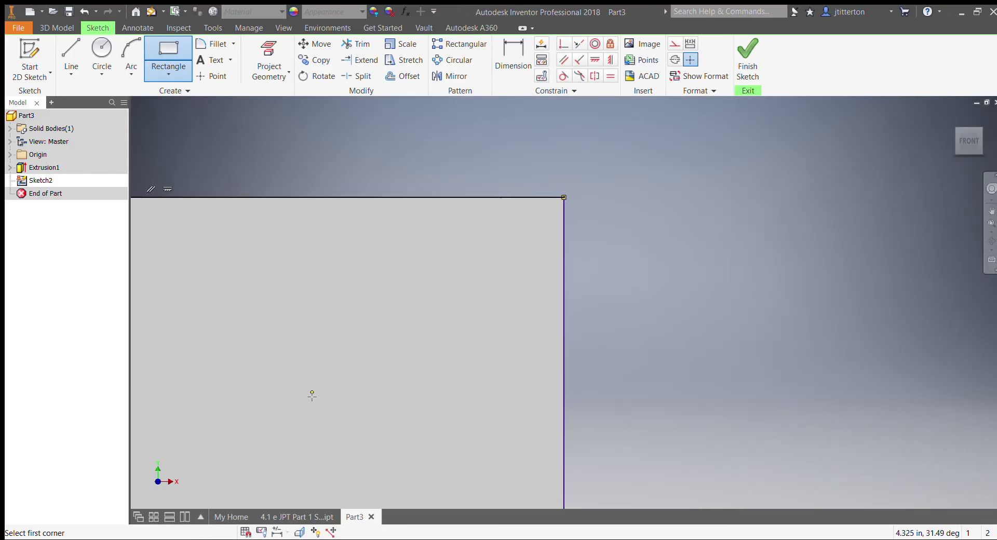
pyautogui.moveTo(393, 352)
pyautogui.mouseDown(button='middle')
pyautogui.moveTo(477, 263)
pyautogui.moveTo(560, 237)
pyautogui.mouseUp(button='middle')
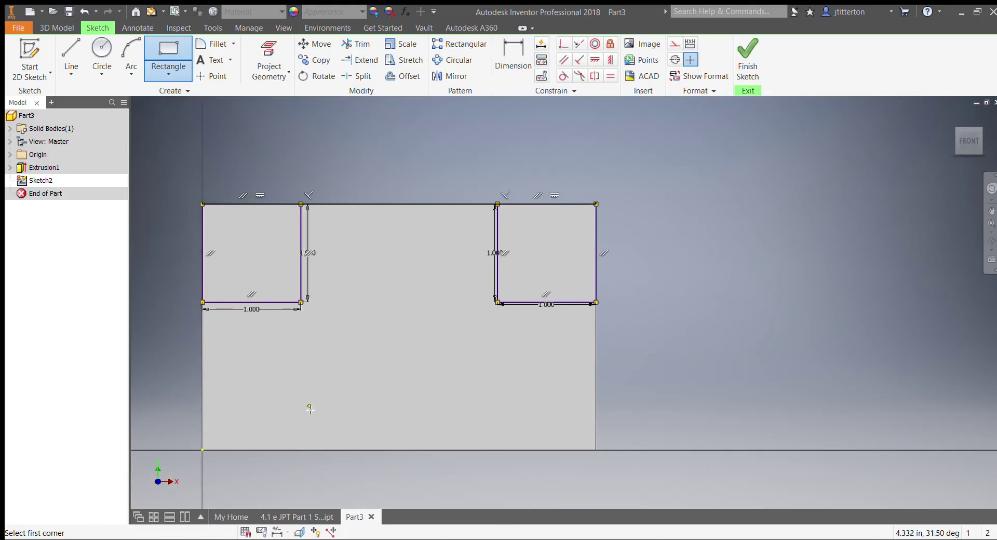
pyautogui.scroll(5, 364, 472)
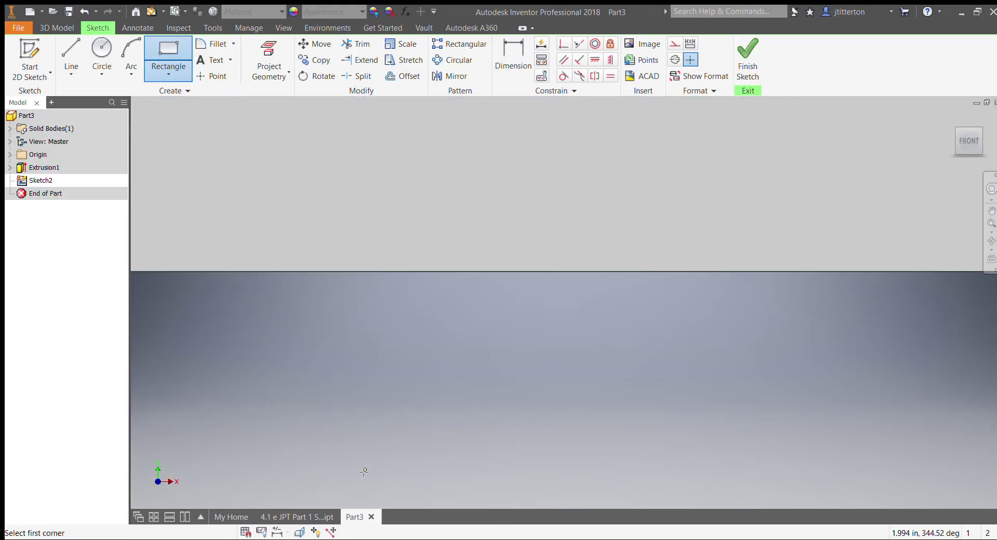
pyautogui.scroll(3, 349, 418)
pyautogui.moveTo(349, 404); pyautogui.dragTo(397, 455, button='middle')
pyautogui.scroll(2, 392, 438)
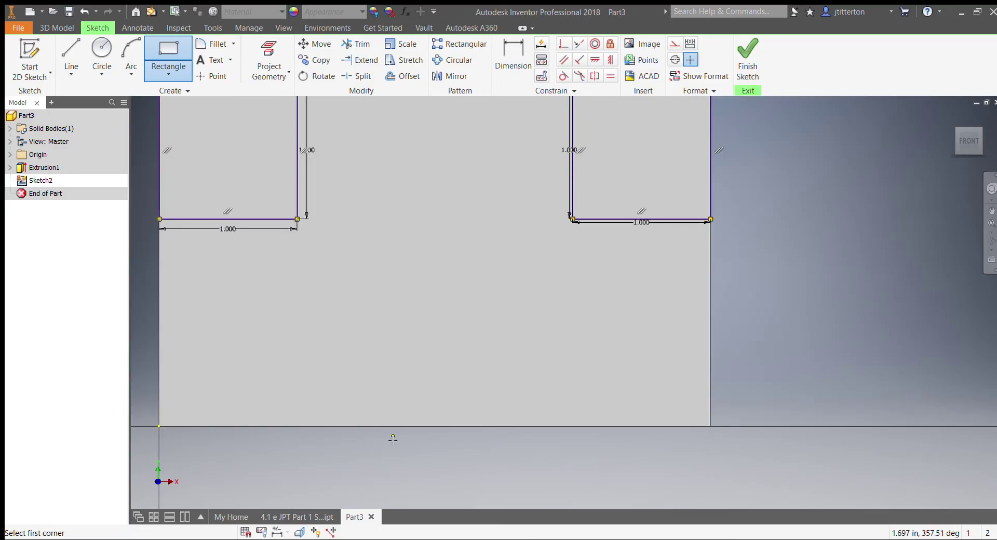
pyautogui.click(339, 426)
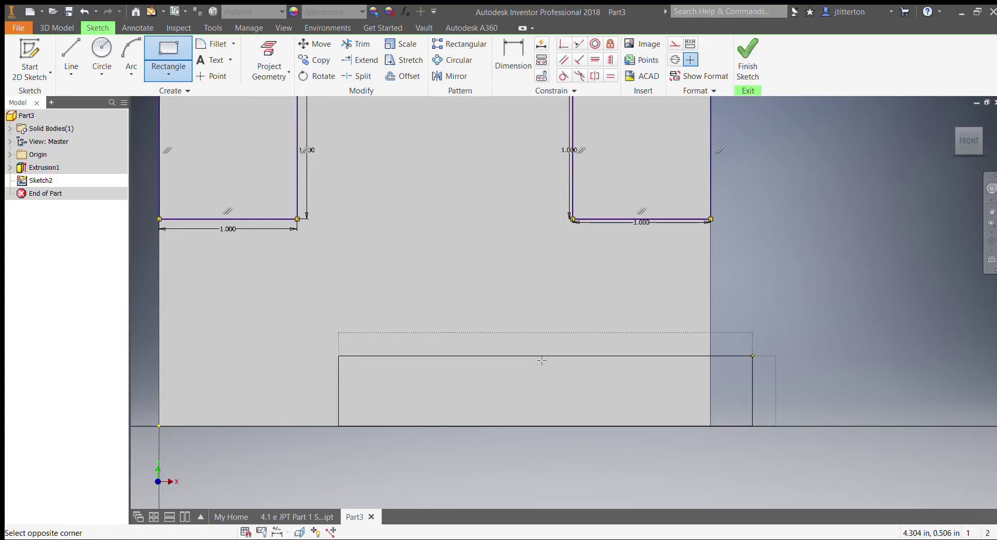
pyautogui.write('1')
pyautogui.press('Return')
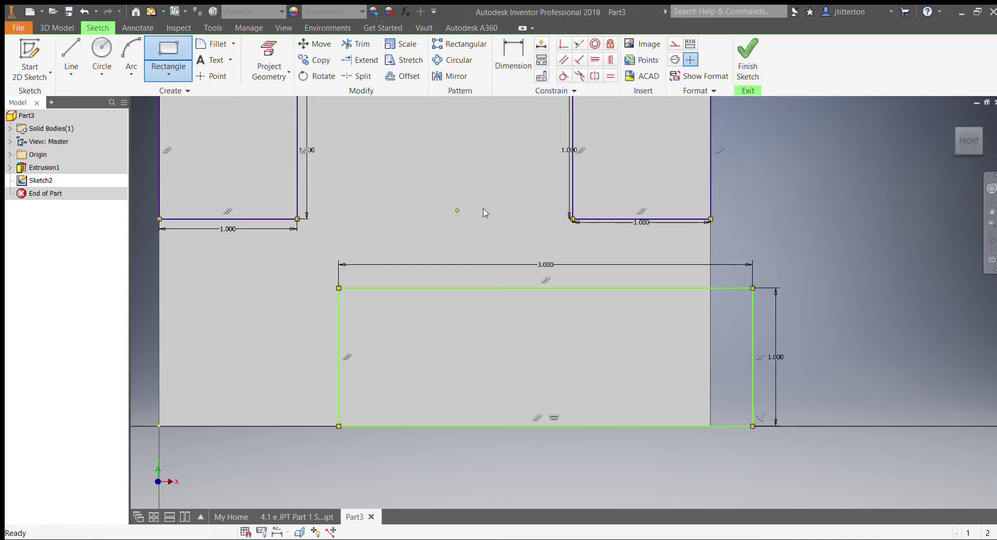
pyautogui.press('Escape')
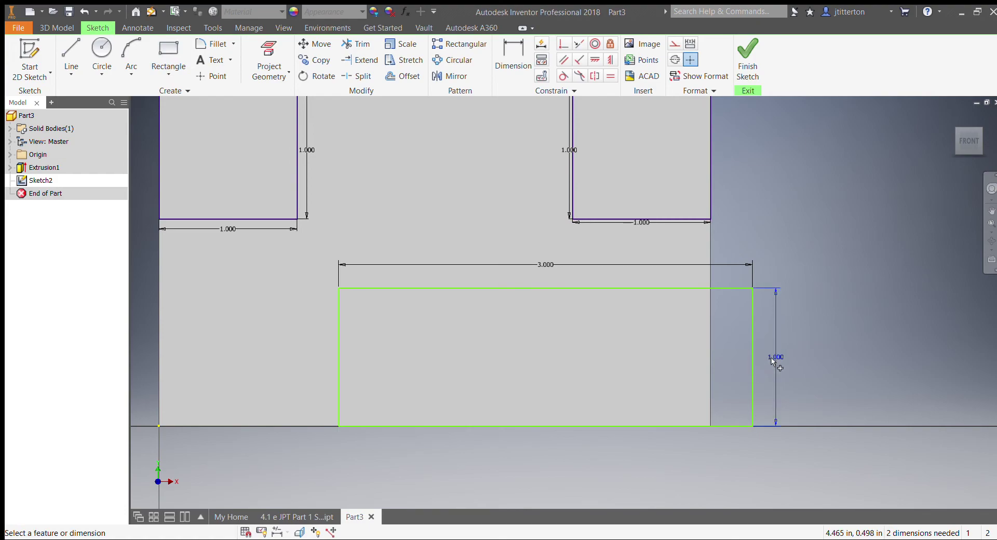
# Step: Set the height of the 3 in wide rectangle to 0.5 in
pyautogui.doubleClick(771, 361)
pyautogui.write('.5')
pyautogui.press('Return')
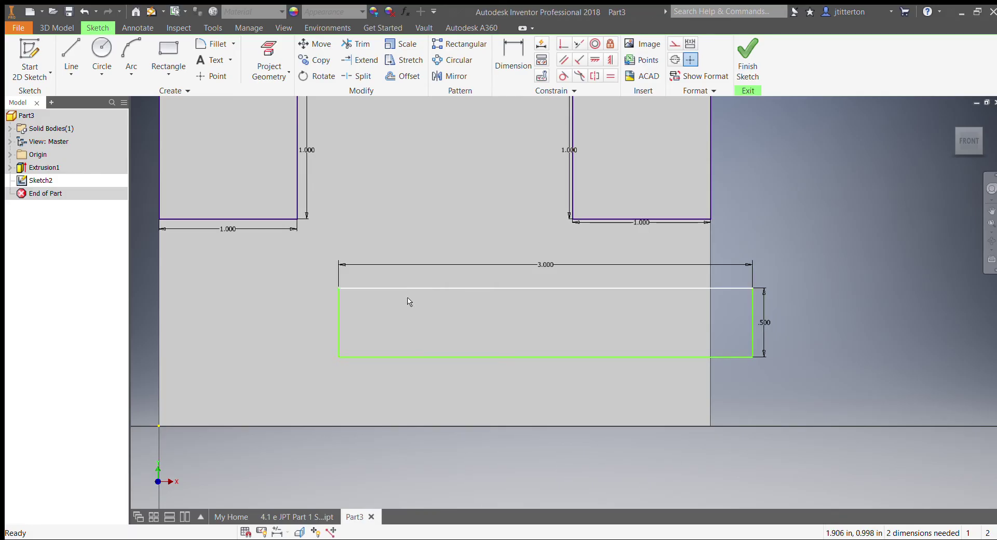
# Step: Move the 3 by 0.5 in rectangle down to roughly meet the block's bottom edge
pyautogui.moveTo(397, 288)
pyautogui.mouseDown()
pyautogui.moveTo(322, 356)
pyautogui.moveTo(328, 368)
pyautogui.mouseUp()
pyautogui.scroll(5, 357, 443)
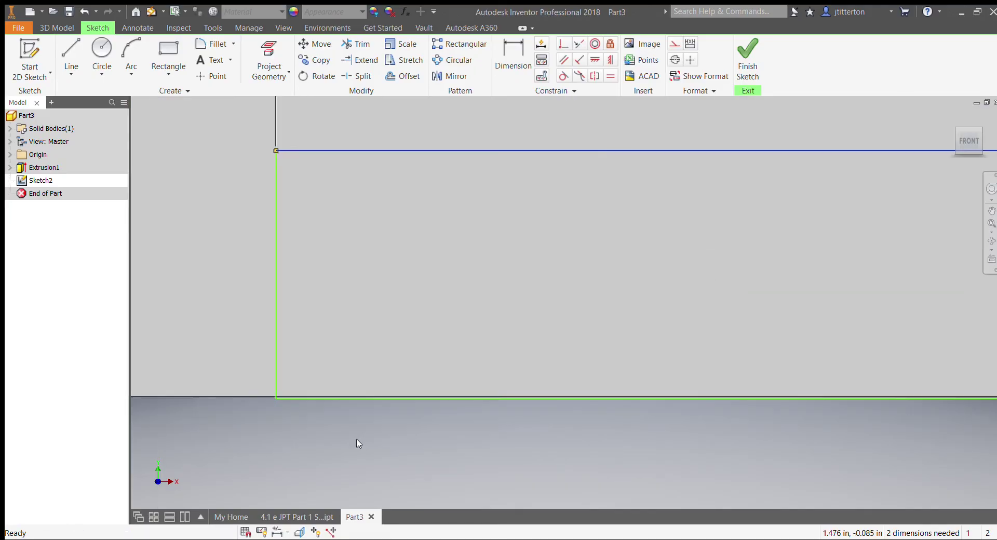
pyautogui.scroll(-5, 357, 442)
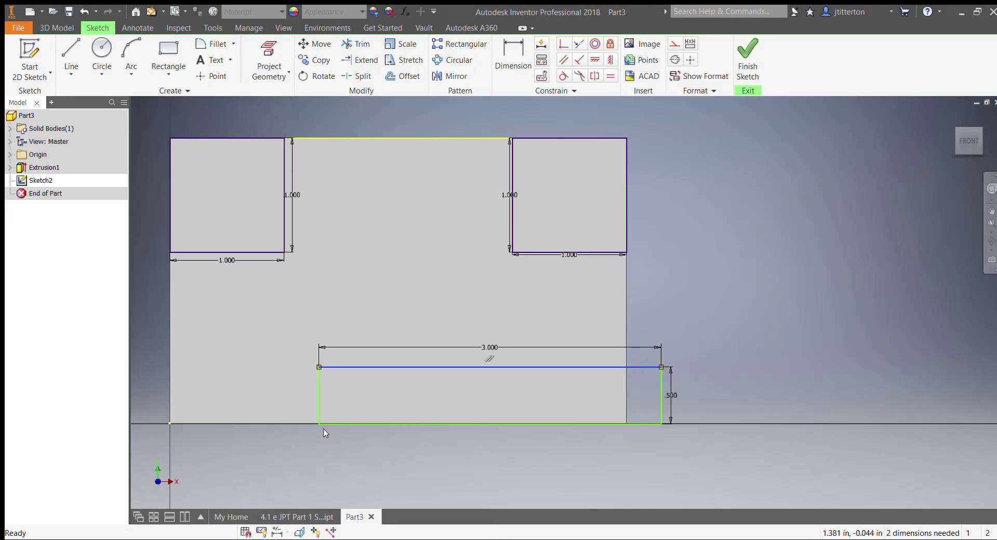
pyautogui.scroll(3, 293, 430)
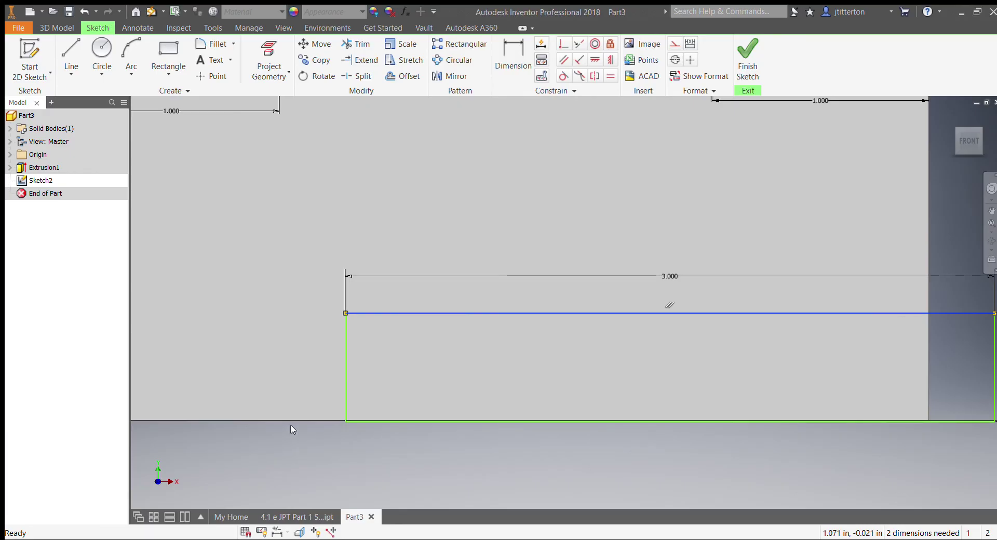
pyautogui.press('F2')
pyautogui.moveTo(293, 431); pyautogui.dragTo(495, 401)
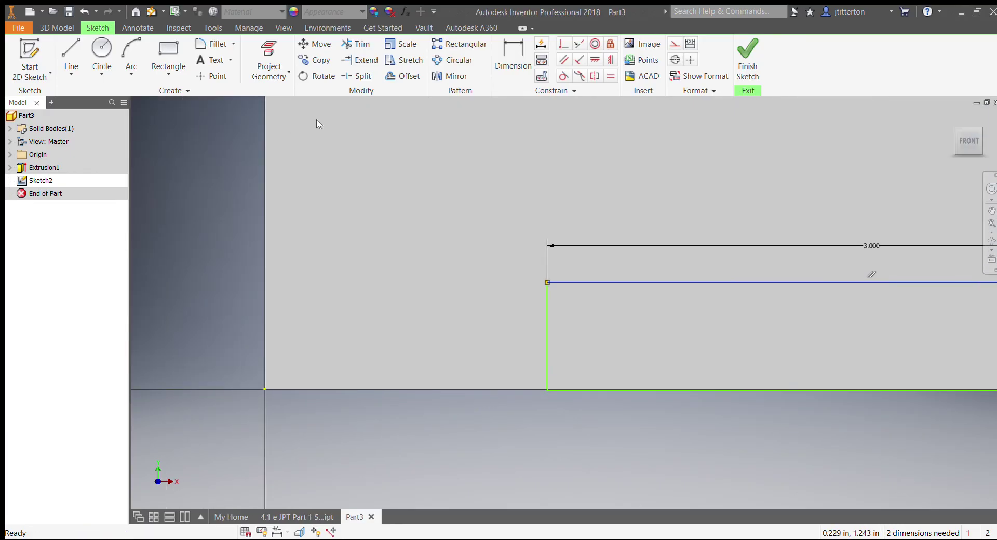
# Step: Dimension the long rectangle's bottom edge to the origin with a vertical offset of 0
pyautogui.click(513, 57)
pyautogui.click(574, 391)
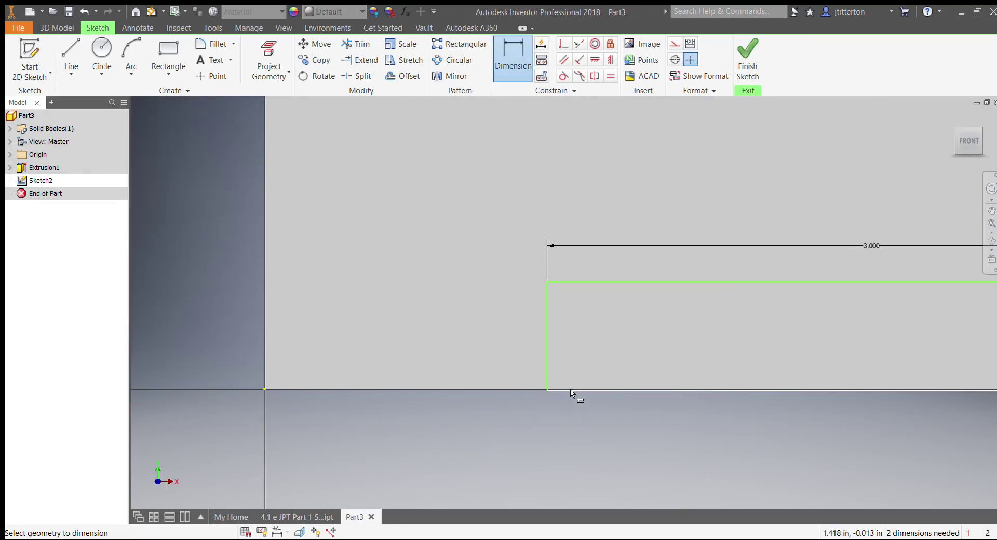
pyautogui.click(264, 391)
pyautogui.click(207, 360)
pyautogui.write('0')
pyautogui.press('Return')
pyautogui.scroll(-3, 265, 394)
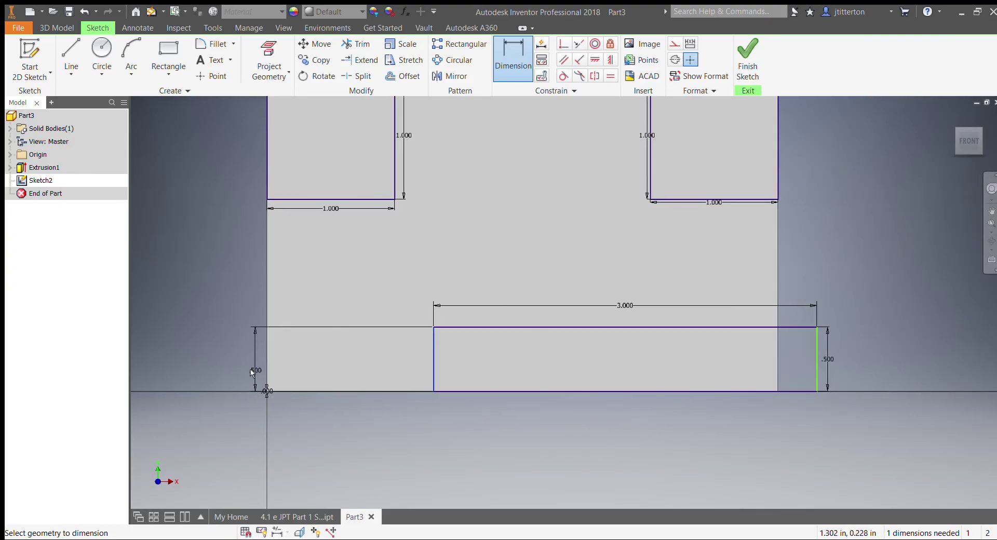
# Step: Dimension the long rectangle's left edge 0.5 in from the block's left edge
pyautogui.click(266, 375)
pyautogui.click(330, 312)
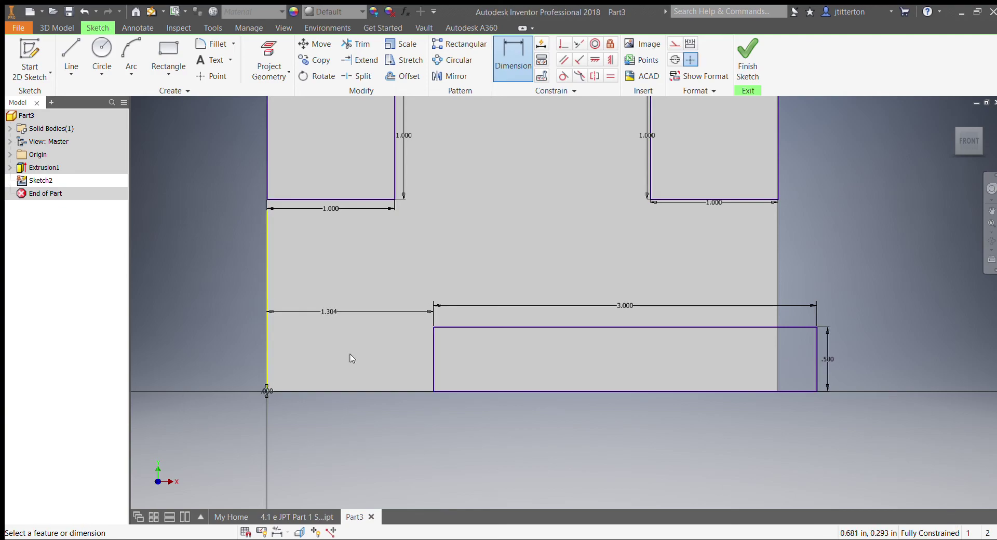
pyautogui.press('Return')
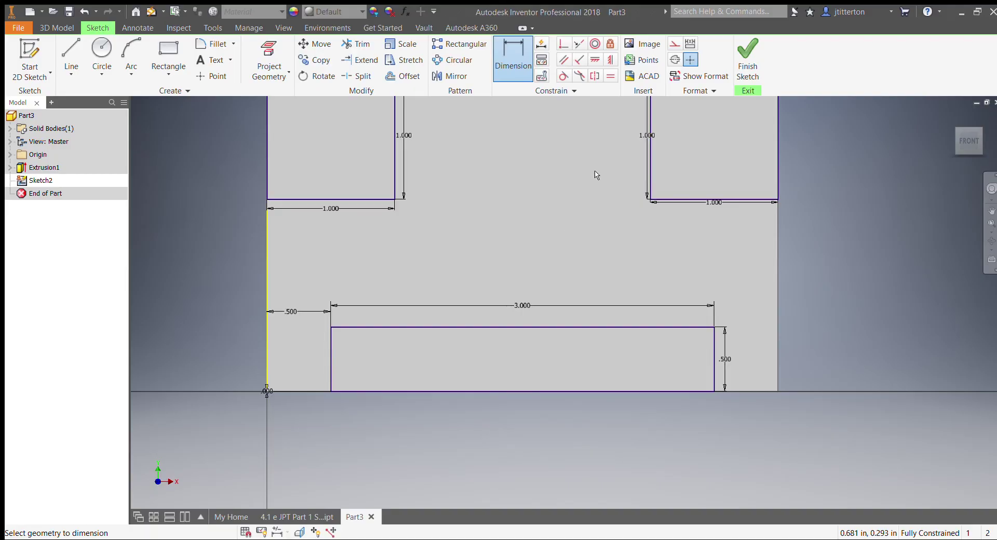
# Step: Finish the sketch and extrude-cut only the upper-right square through the block's full depth
pyautogui.click(747, 57)
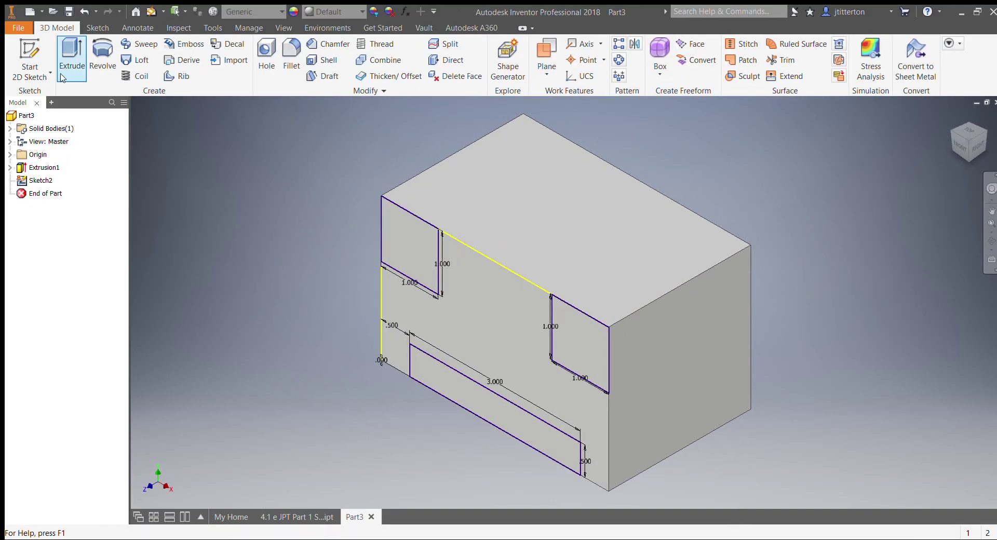
pyautogui.click(72, 56)
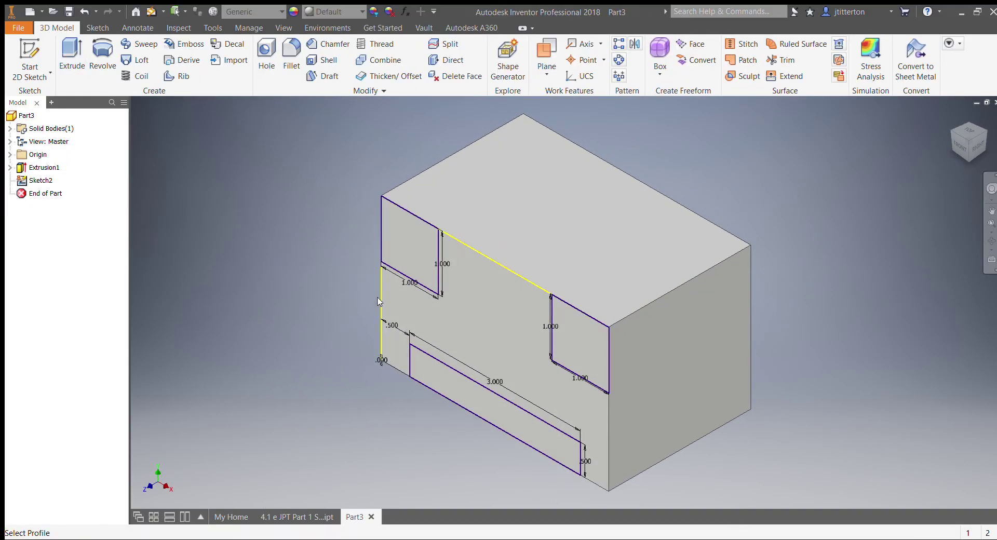
pyautogui.click(600, 345)
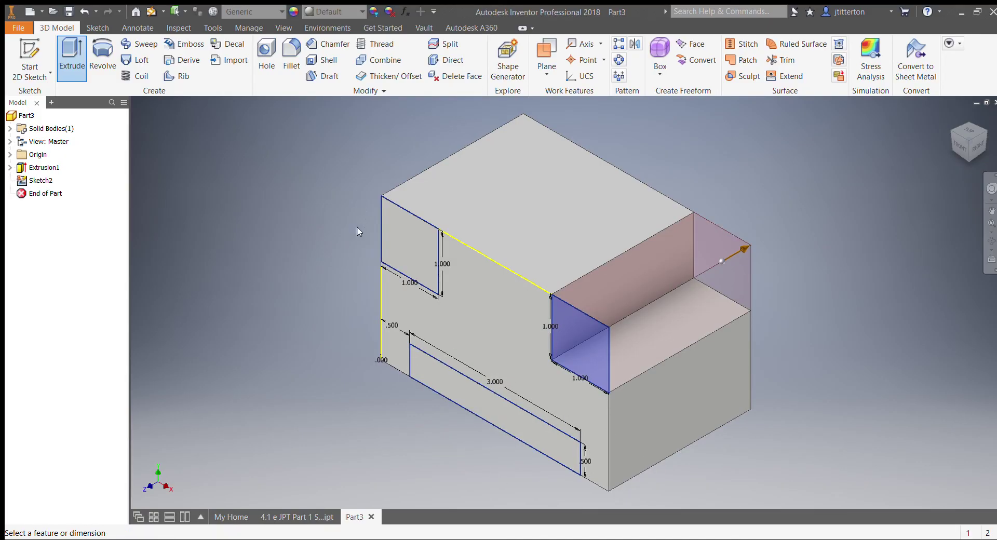
pyautogui.press('Return')
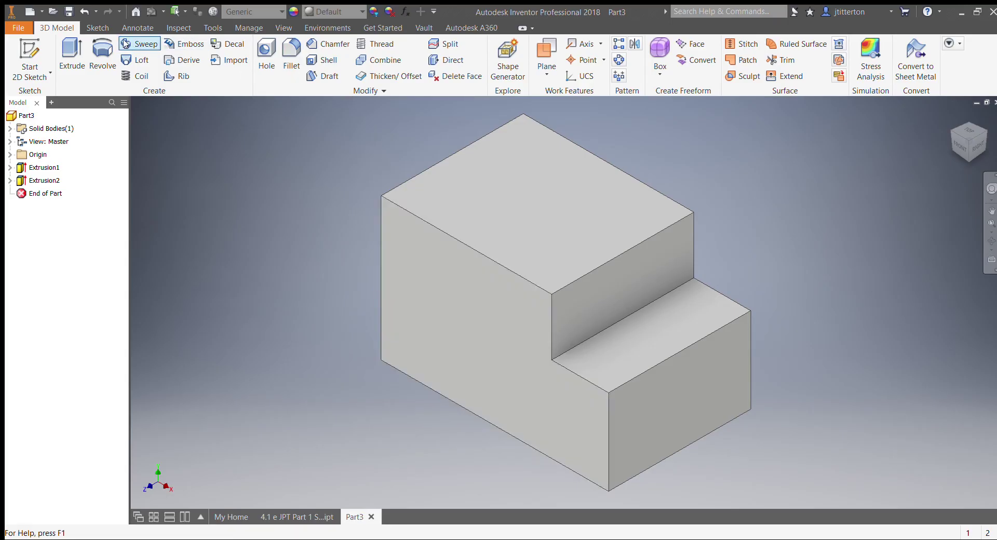
# Step: Undo the extrude-cut of the upper-right square to bring back the shared sketch profiles
pyautogui.click(83, 11)
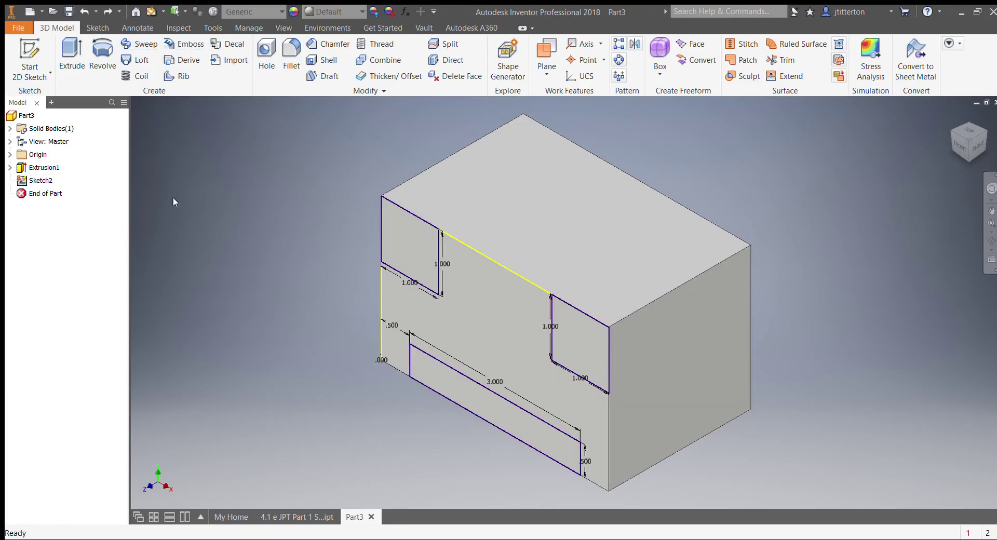
pyautogui.click(72, 52)
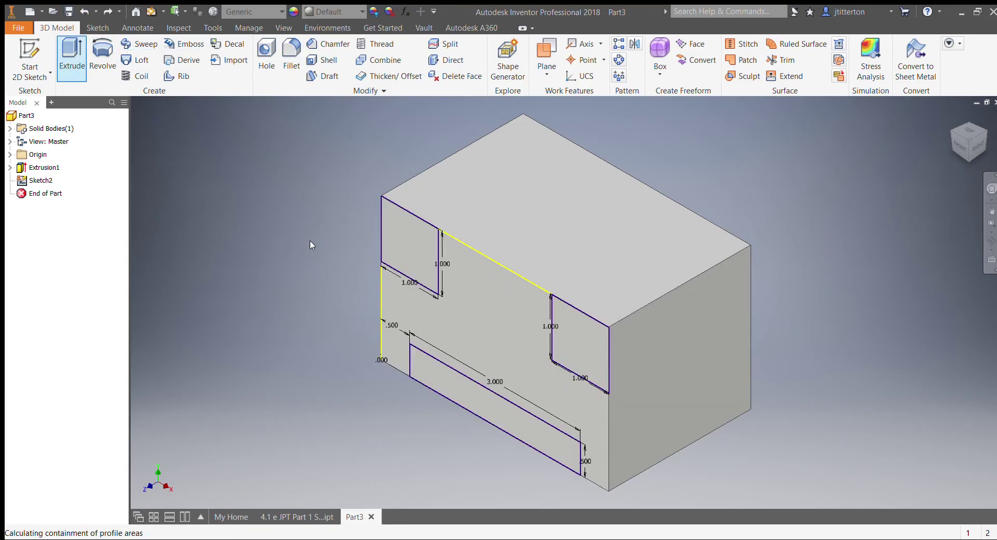
pyautogui.click(592, 396)
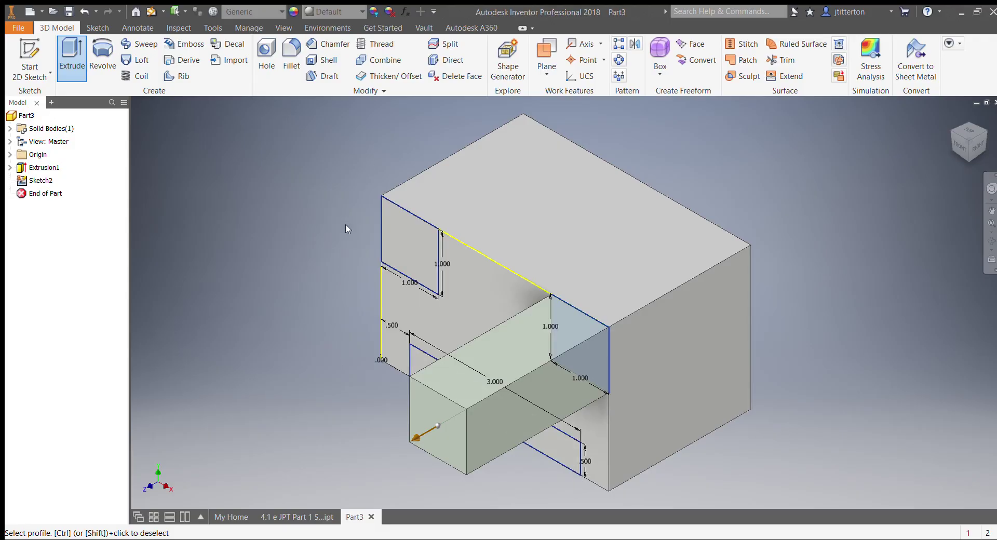
pyautogui.click(349, 256)
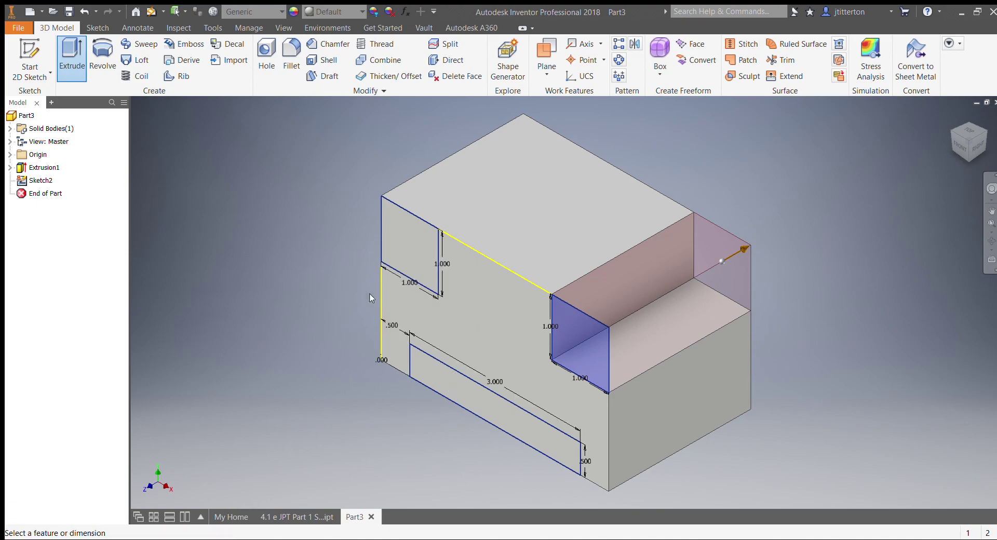
pyautogui.press('Escape')
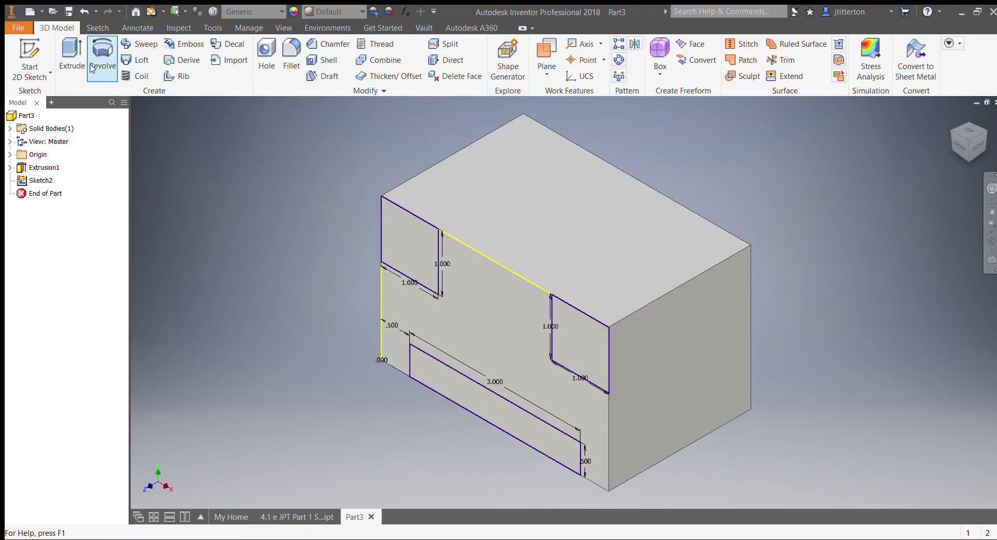
# Step: Extrude-cut both upper corner squares and the 3 by 0.5 in bottom rectangle together through the block's full depth
pyautogui.click(72, 56)
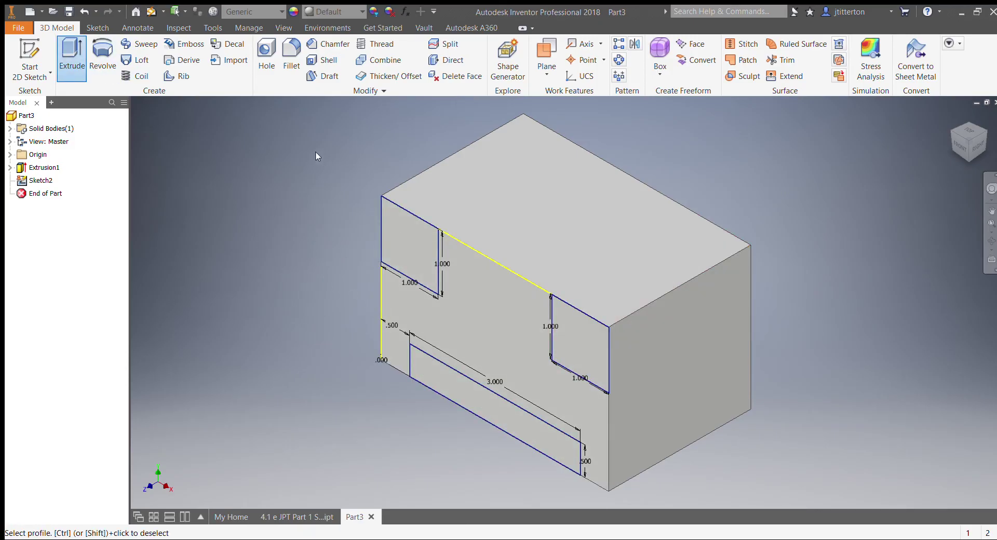
pyautogui.click(430, 263)
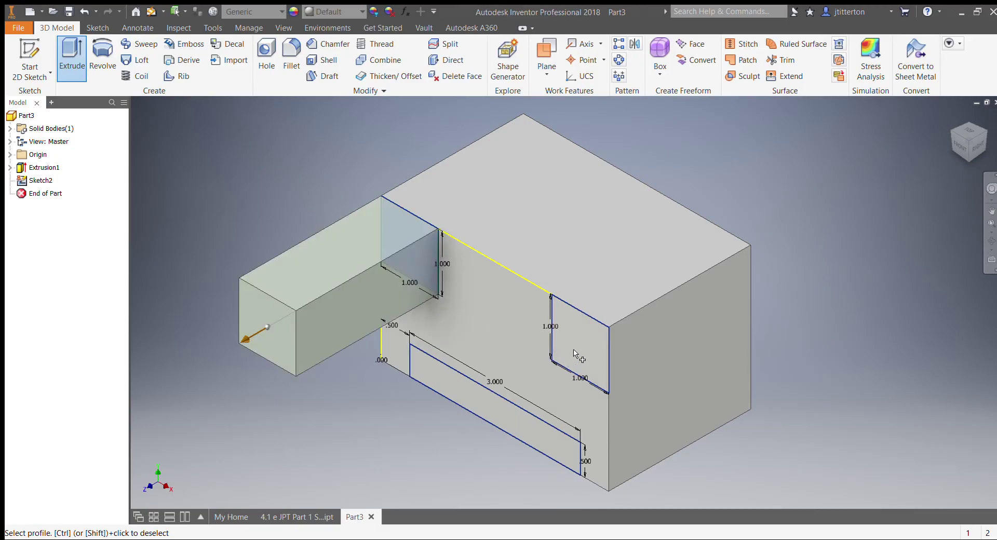
pyautogui.click(524, 411)
pyautogui.click(420, 370)
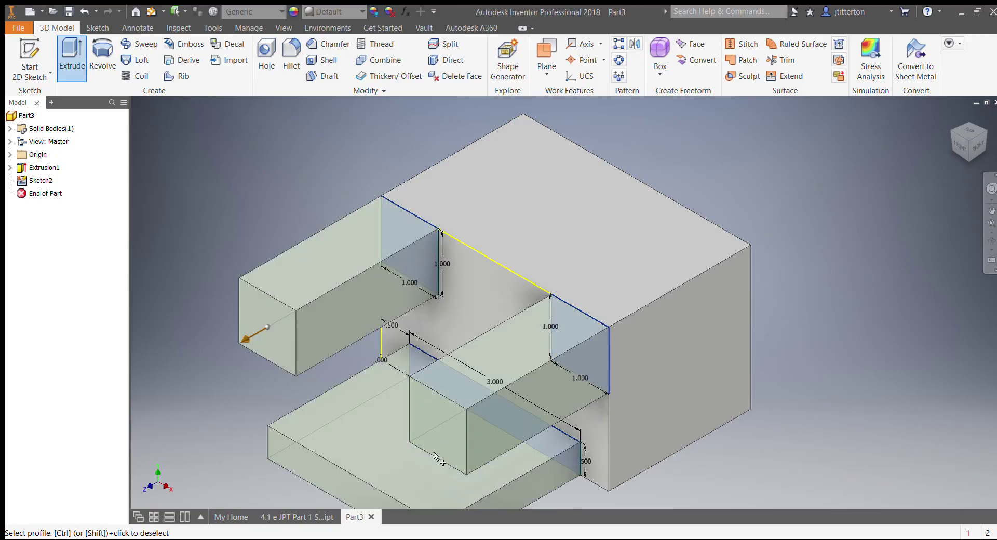
pyautogui.moveTo(504, 325); pyautogui.dragTo(668, 286, button='middle')
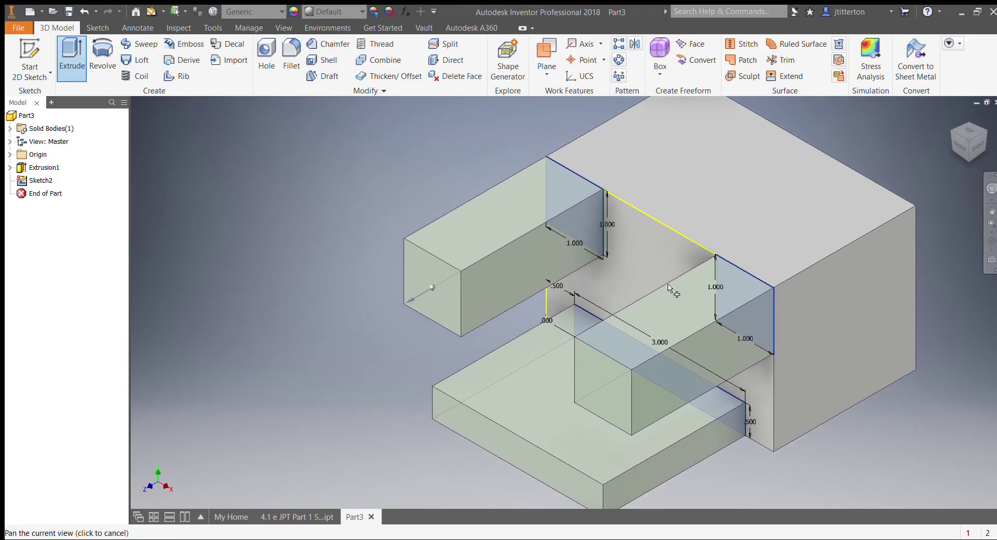
pyautogui.click(273, 254)
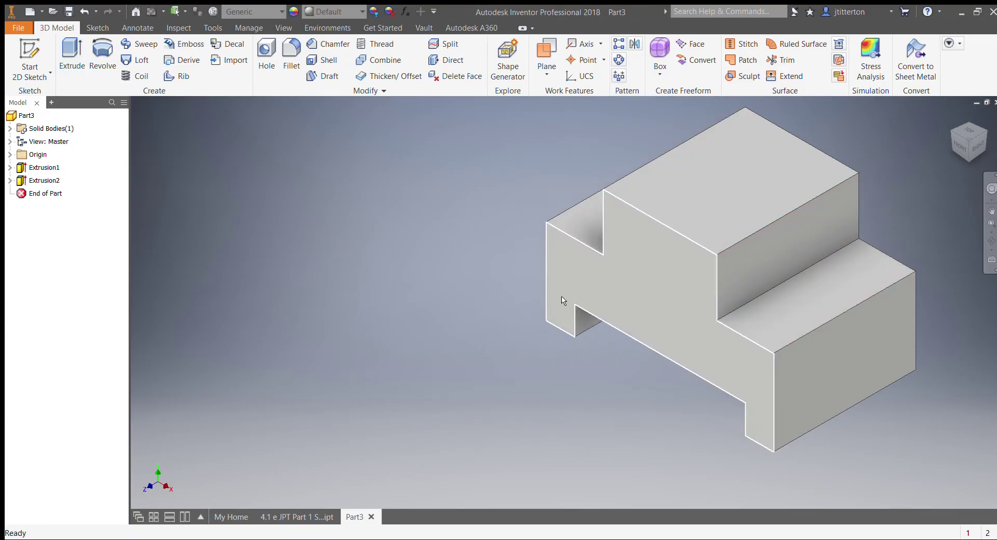
pyautogui.moveTo(593, 277); pyautogui.dragTo(416, 327, button='middle')
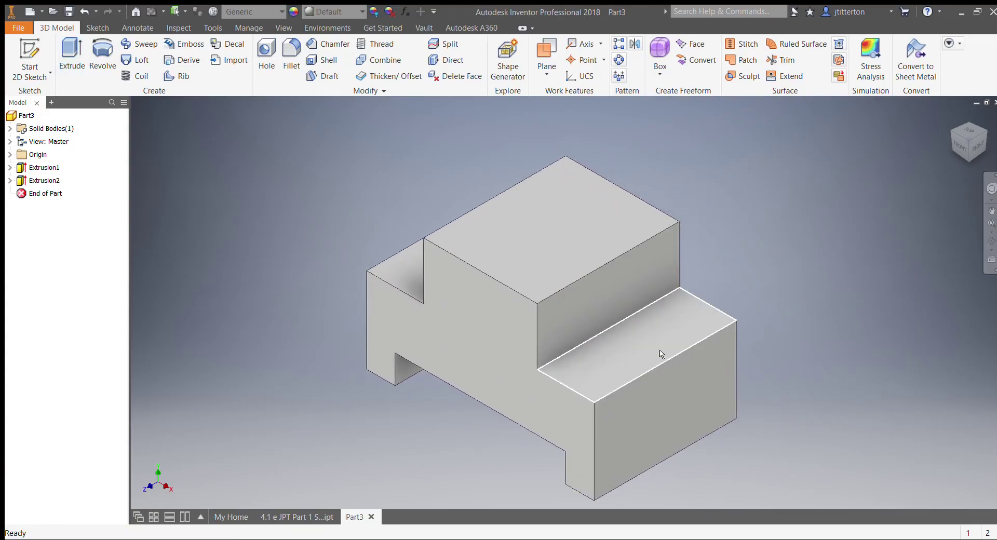